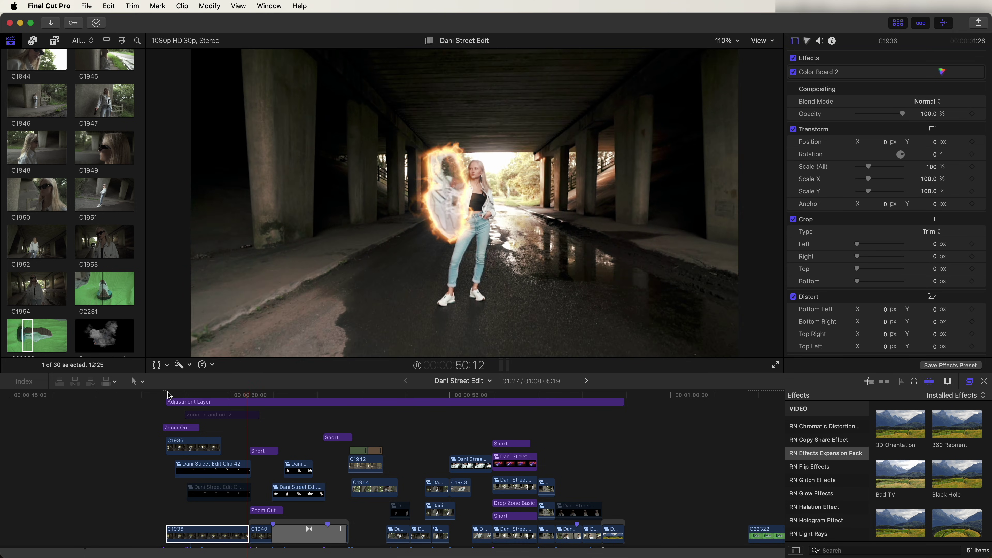
Step: Add a Magnetic Mask to the green-screen clip C22322 and mark the shoe as the masked object
{"action": "left_click", "coordinate": [228, 396]}
{"action": "scroll", "coordinate": [401, 397], "scroll_direction": "right", "scroll_amount": 10}
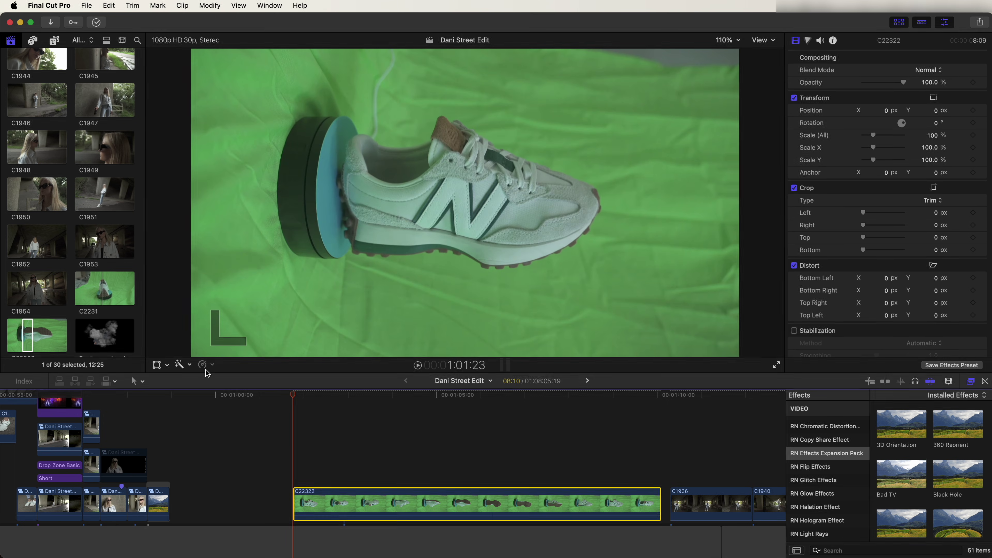
{"action": "left_click", "coordinate": [189, 364]}
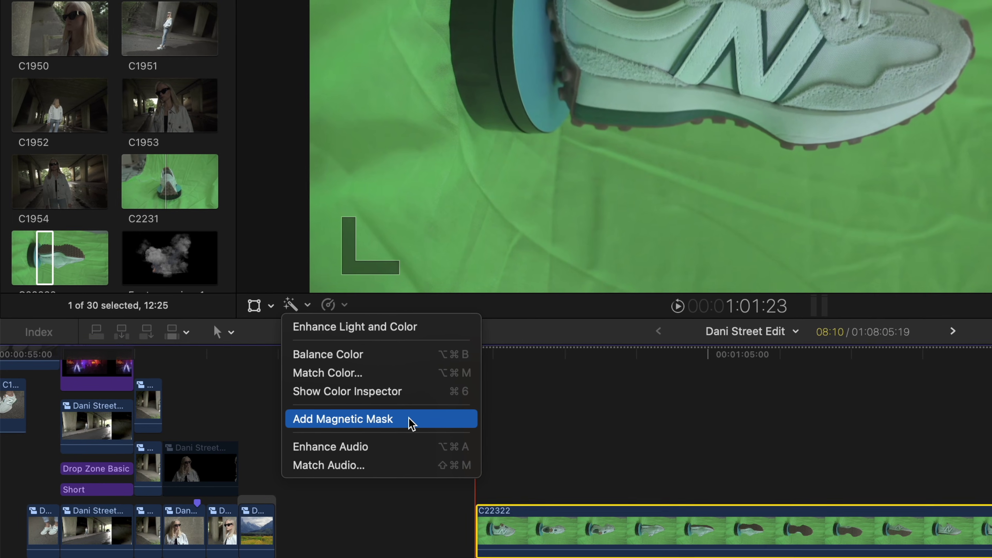
{"action": "left_click", "coordinate": [410, 420]}
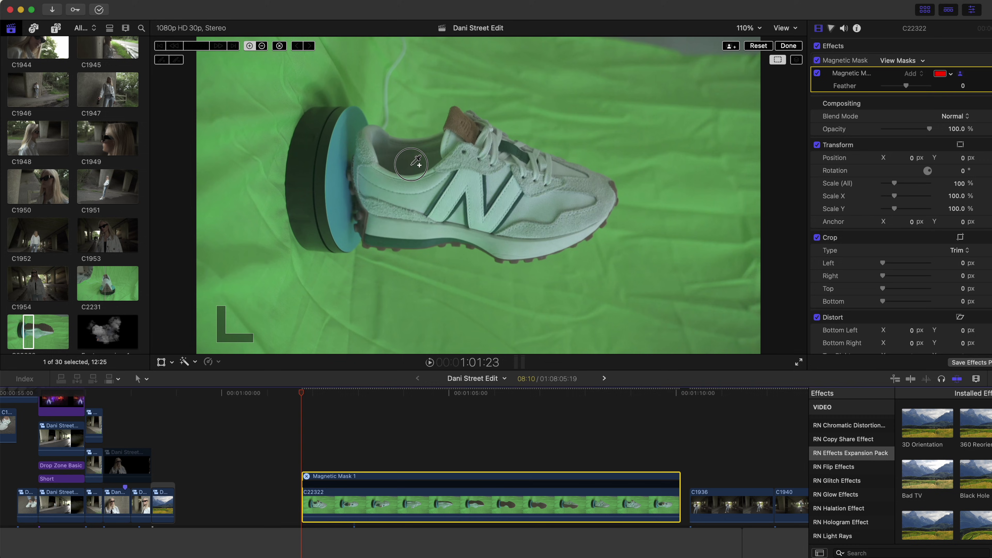
{"action": "left_click", "coordinate": [412, 164]}
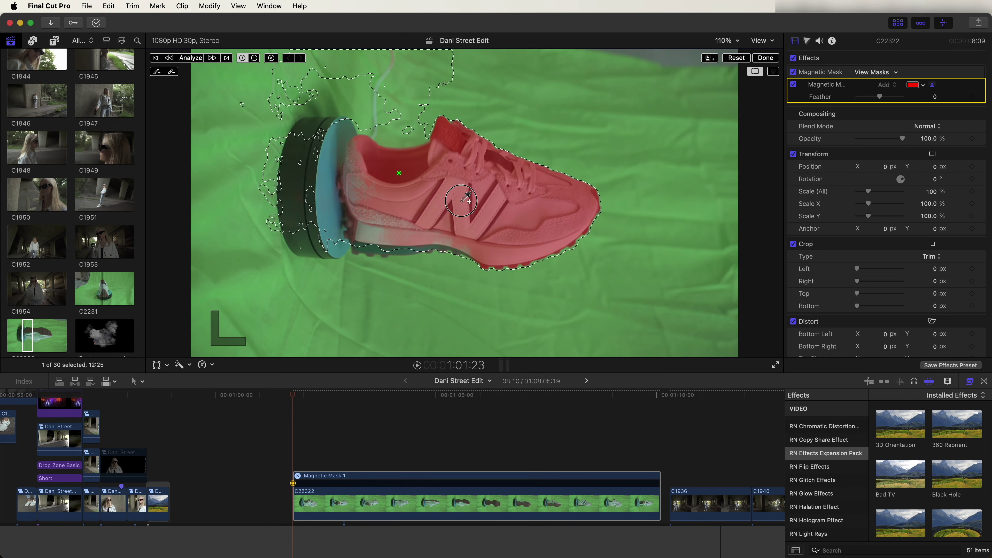
{"action": "left_click", "coordinate": [461, 201]}
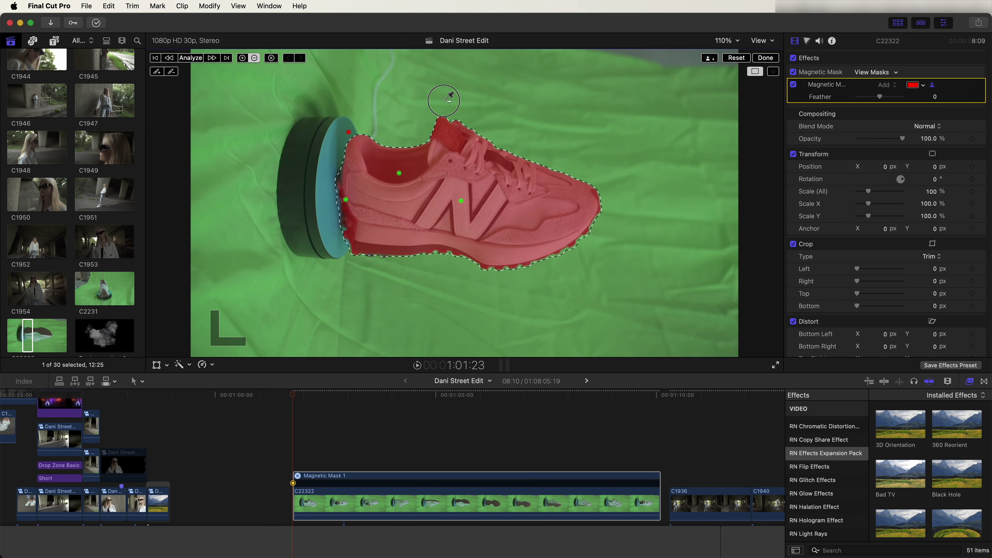
Step: Analyze the shoe's Magnetic Mask across the clip and set its Feather to -69
{"action": "left_click", "coordinate": [190, 58]}
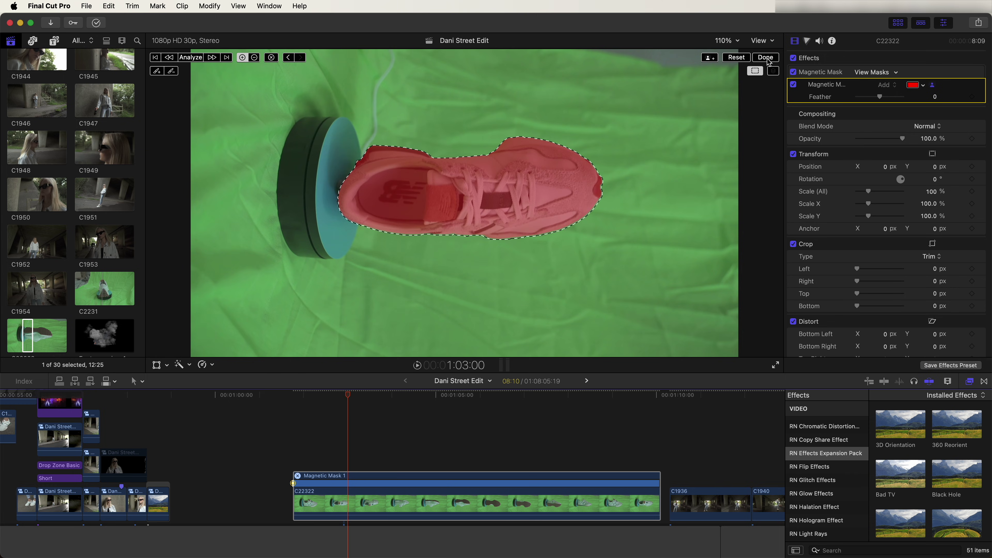
{"action": "left_click", "coordinate": [765, 57]}
{"action": "left_click_drag", "start_coordinate": [625, 388], "coordinate": [583, 388]}
{"action": "left_click_drag", "start_coordinate": [881, 98], "coordinate": [861, 98]}
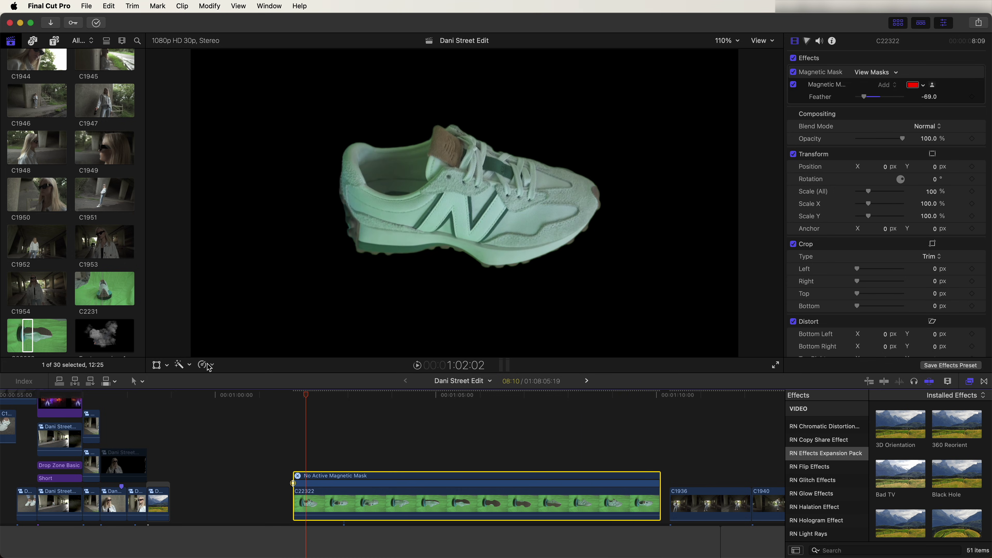
Step: Set the masked shoe clip's retiming video quality to Better (Optical Flow)
{"action": "left_click", "coordinate": [209, 368]}
{"action": "mouse_move", "coordinate": [259, 309]}
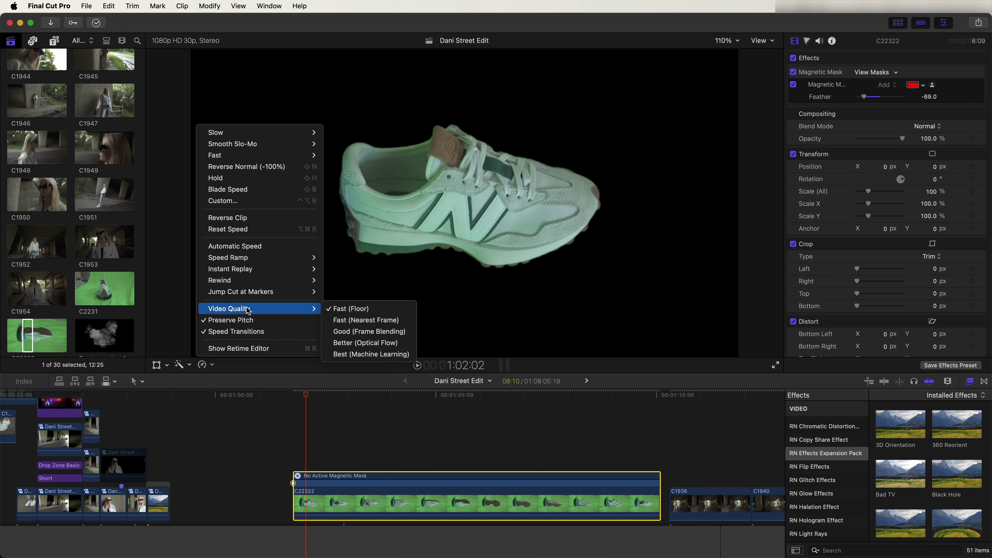
{"action": "left_click", "coordinate": [363, 343]}
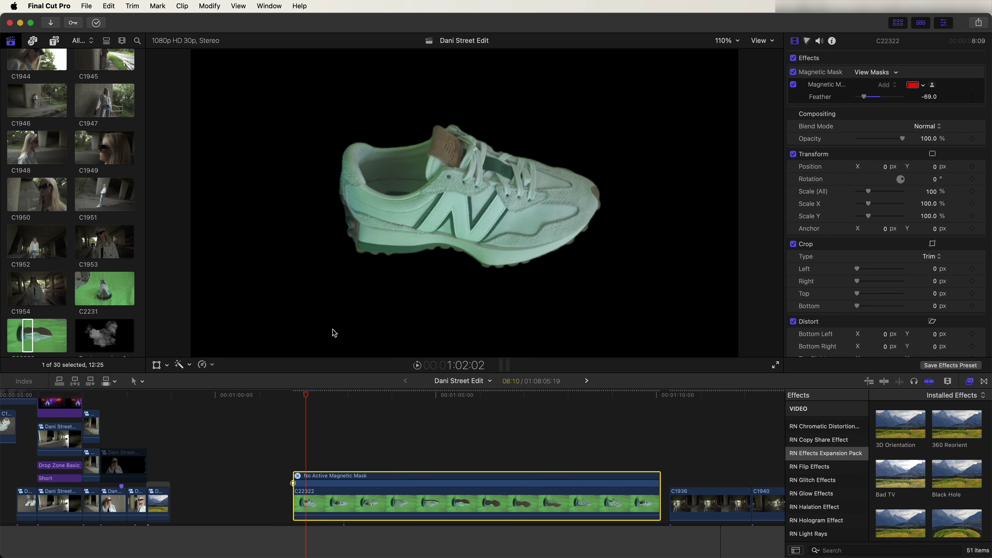
Step: Turn the masked shoe clip into a compound clip named Dani Street Edit Clip 51 in event 31-08-2024
{"action": "right_click", "coordinate": [341, 503]}
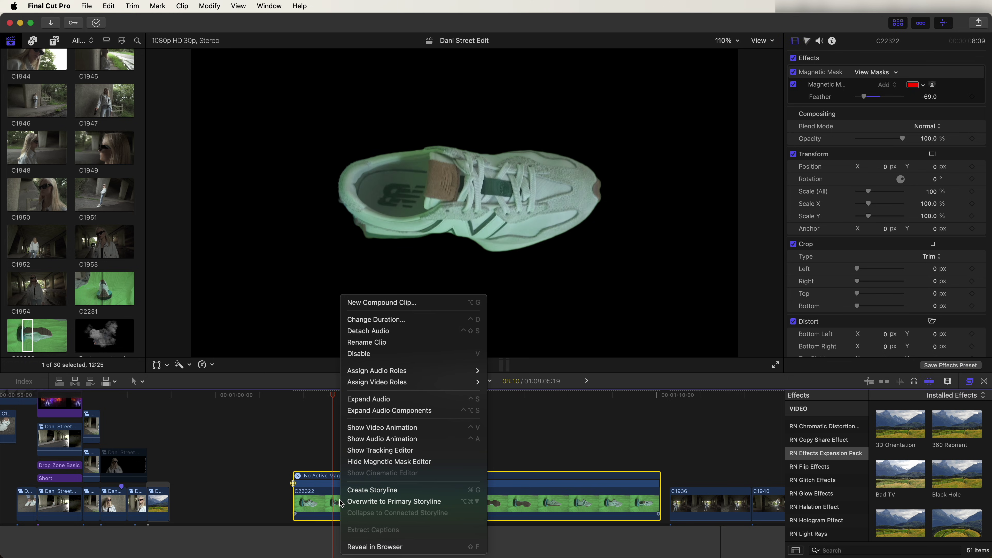
{"action": "left_click", "coordinate": [374, 304]}
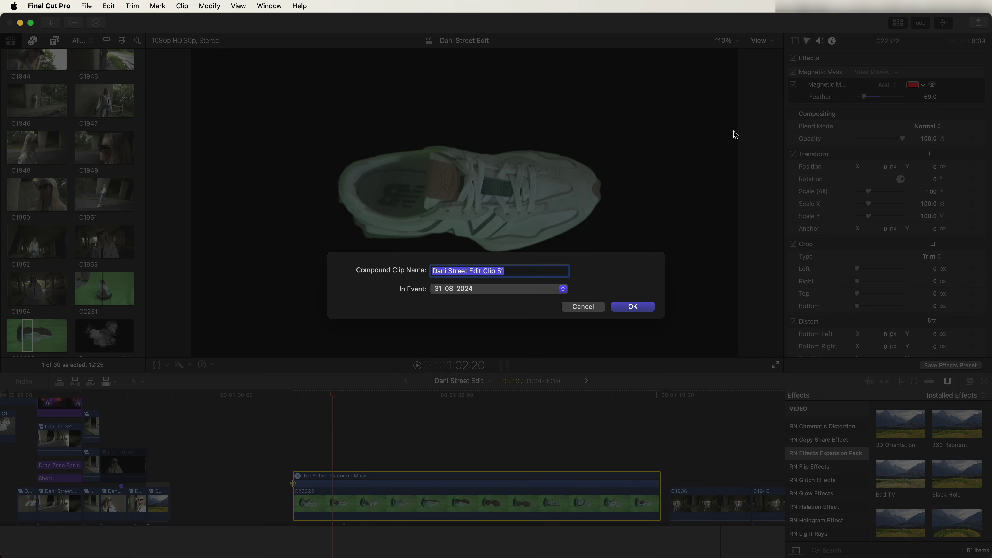
{"action": "left_click", "coordinate": [640, 307]}
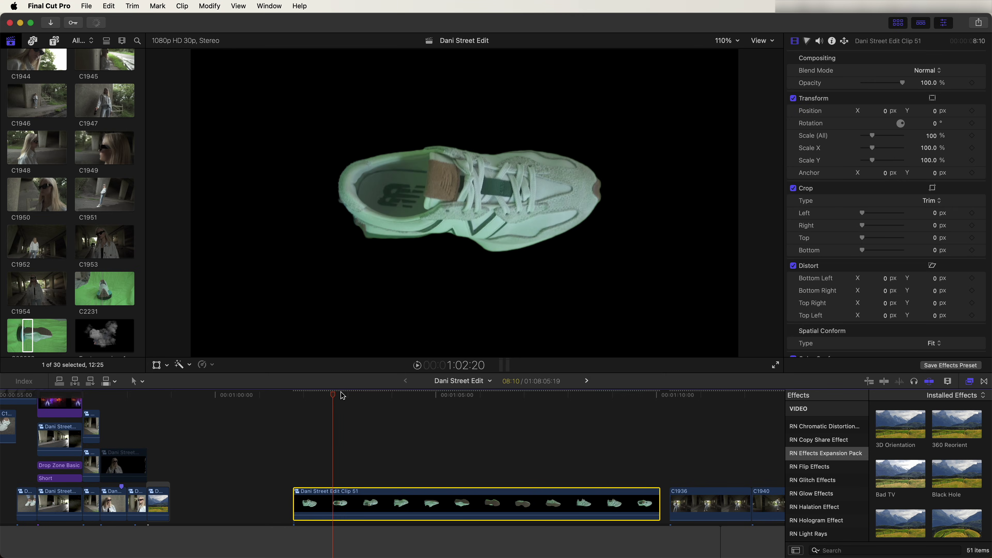
Step: Blade the speed of the shoe compound clip at 1:07:21 and 1:08:23
{"action": "left_click_drag", "start_coordinate": [342, 395], "coordinate": [566, 401]}
{"action": "scroll", "coordinate": [557, 426], "scroll_direction": "down", "scroll_amount": 3}
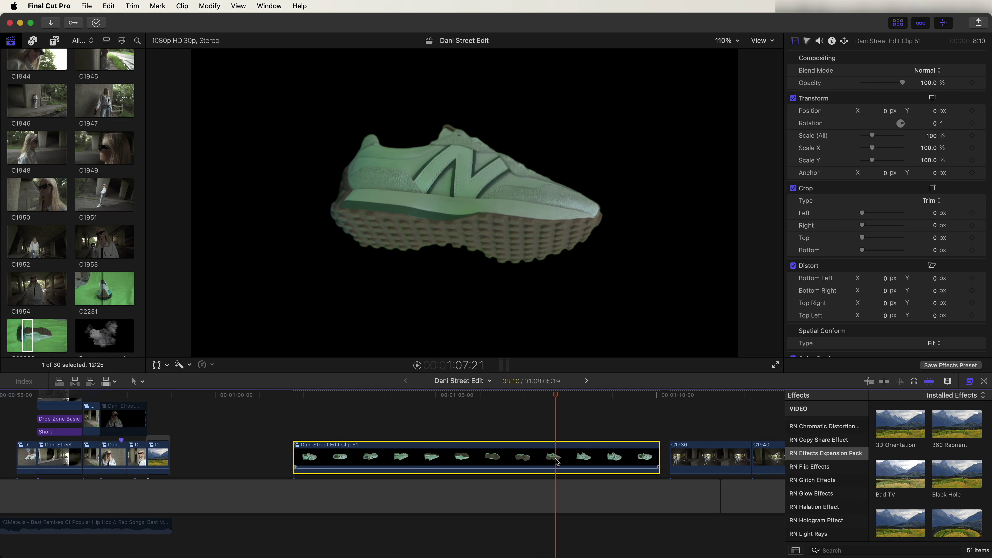
{"action": "key", "text": "shift+b"}
{"action": "left_click", "coordinate": [601, 398]}
{"action": "key", "text": "shift+b"}
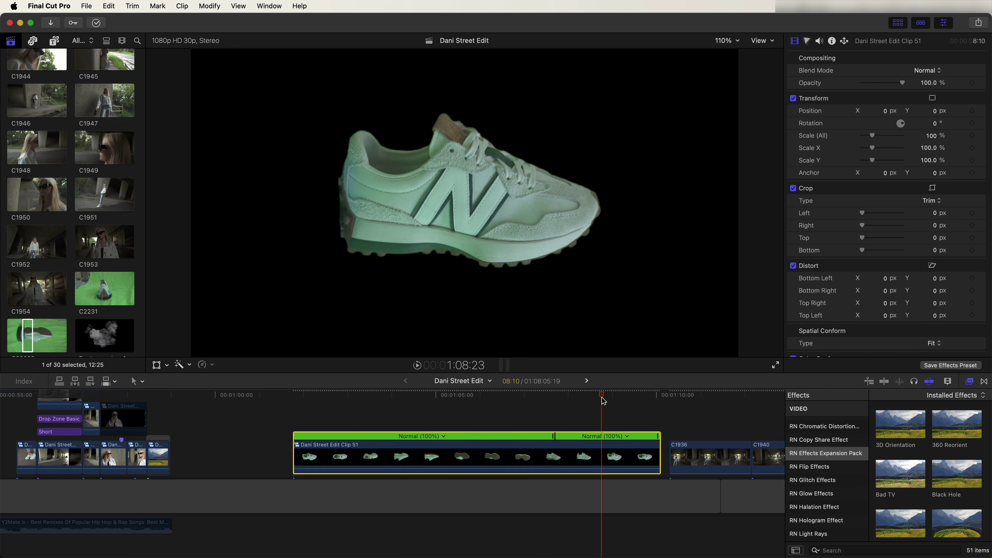
Step: Speed up the shoe clip's segments to shorten it to 2:01, and play back the result
{"action": "left_click_drag", "start_coordinate": [555, 437], "coordinate": [298, 438]}
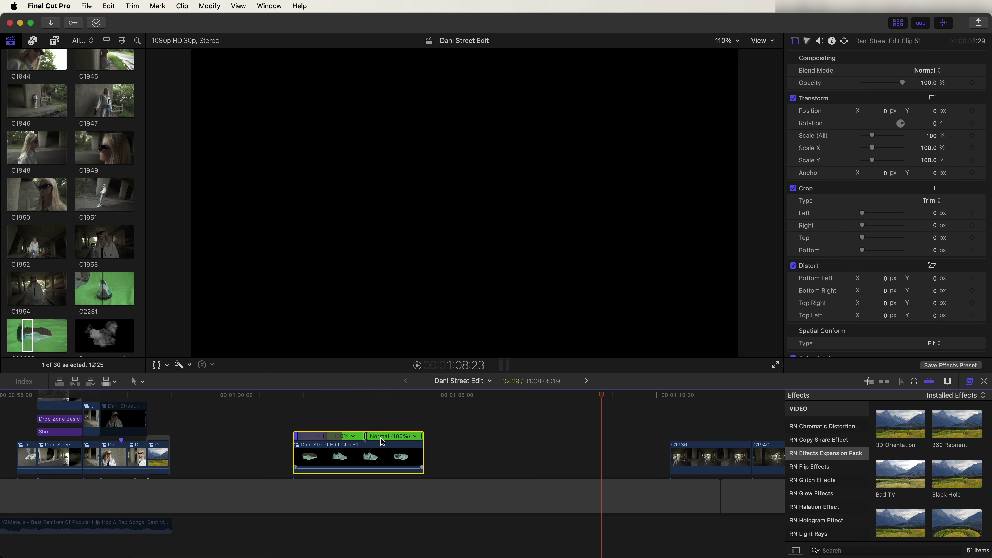
{"action": "left_click_drag", "start_coordinate": [413, 441], "coordinate": [381, 437]}
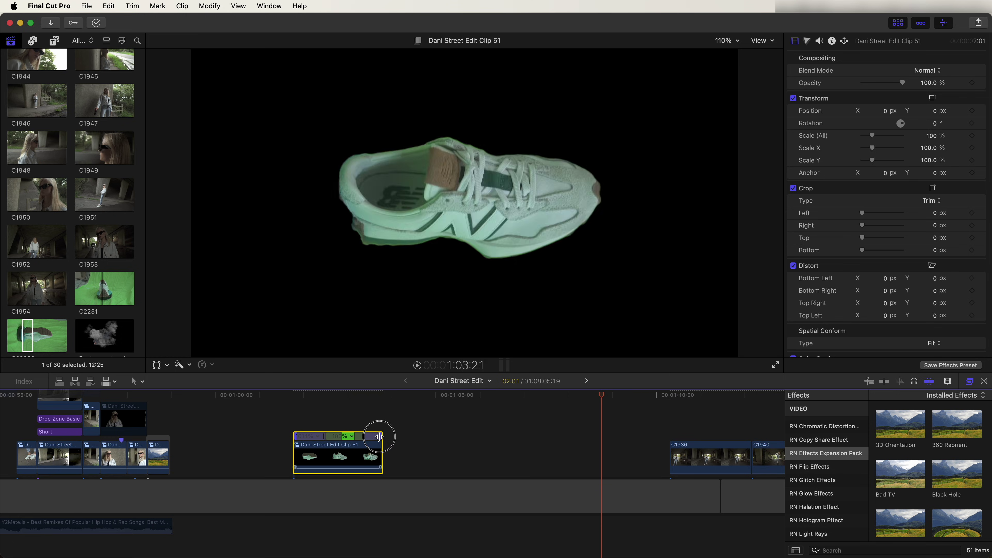
{"action": "left_click", "coordinate": [294, 394]}
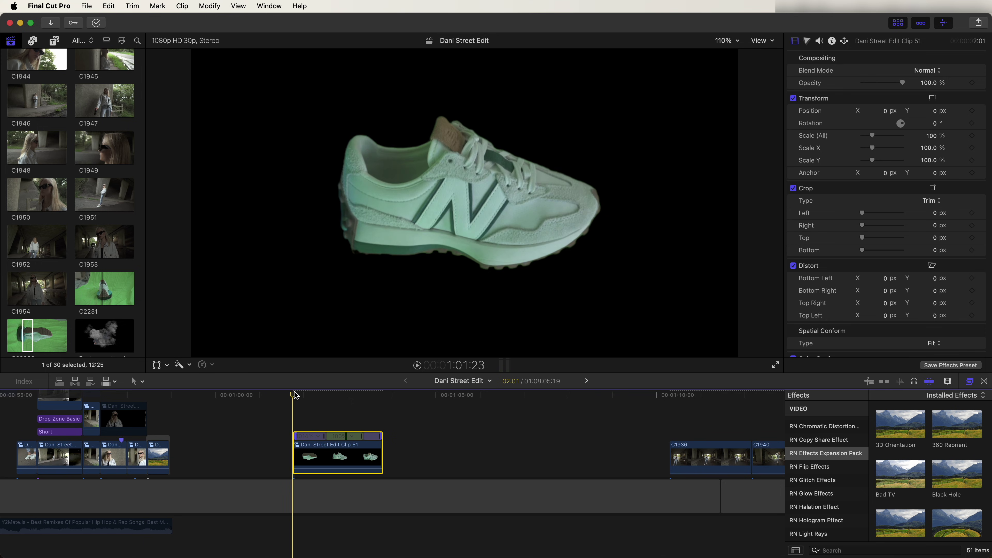
{"action": "key", "text": "space"}
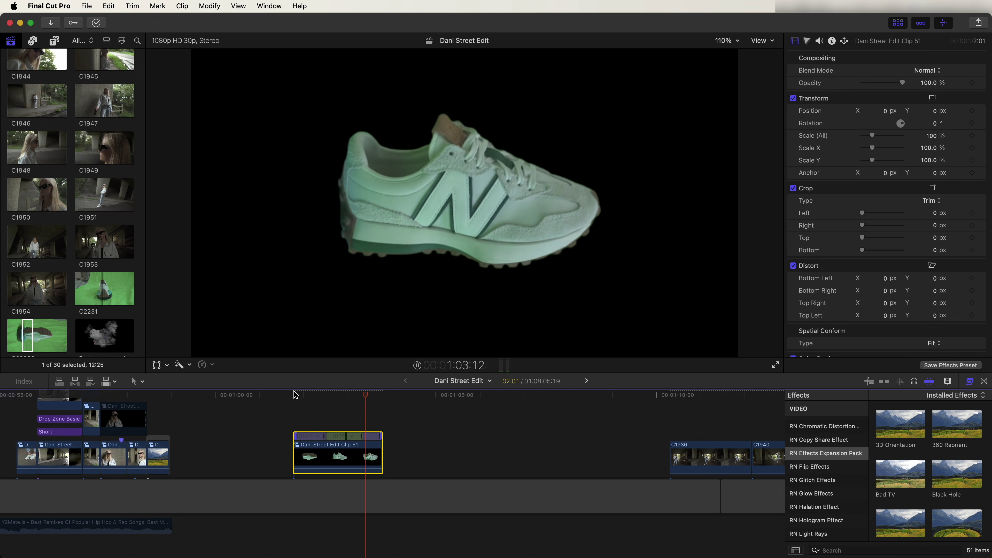
Step: Move the shoe compound clip above clips C1936 and C1940 and play back the overlay
{"action": "left_click_drag", "start_coordinate": [335, 453], "coordinate": [608, 420]}
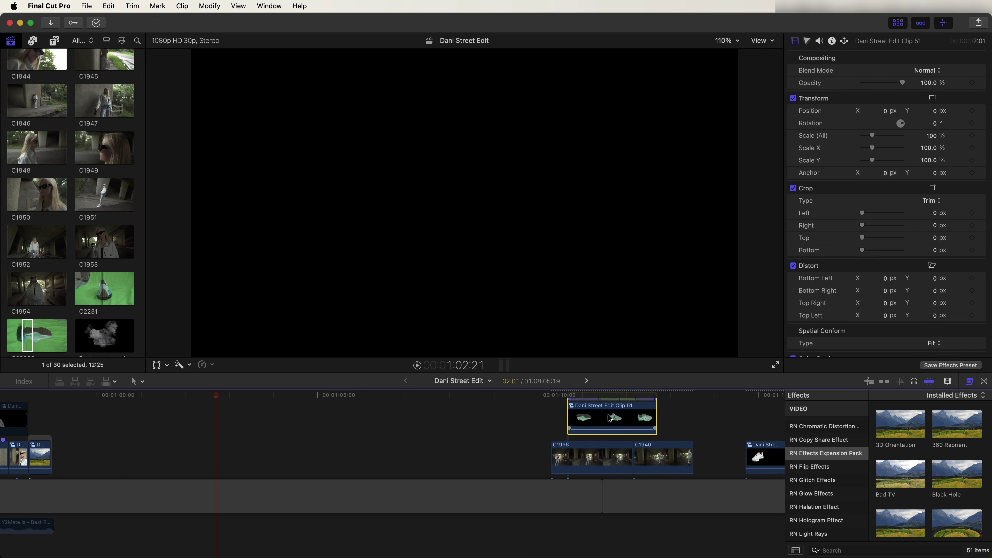
{"action": "scroll", "coordinate": [578, 420], "scroll_direction": "right", "scroll_amount": 3}
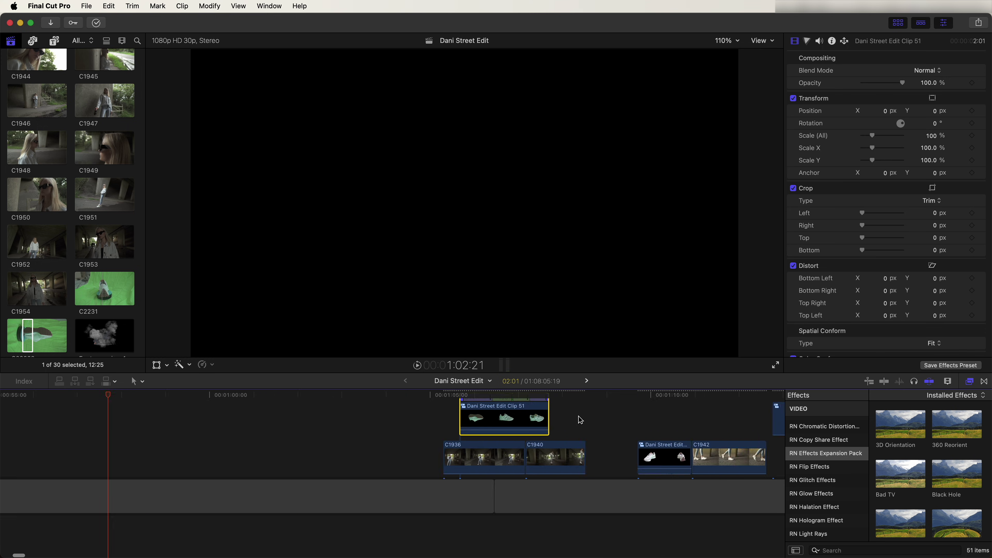
{"action": "scroll", "coordinate": [578, 420], "scroll_direction": "right", "scroll_amount": 5}
{"action": "scroll", "coordinate": [579, 420], "scroll_direction": "up", "scroll_amount": 2}
{"action": "left_click", "coordinate": [374, 396]}
{"action": "key", "text": "super+equal"}
{"action": "key", "text": "super+r"}
{"action": "key", "text": "space"}
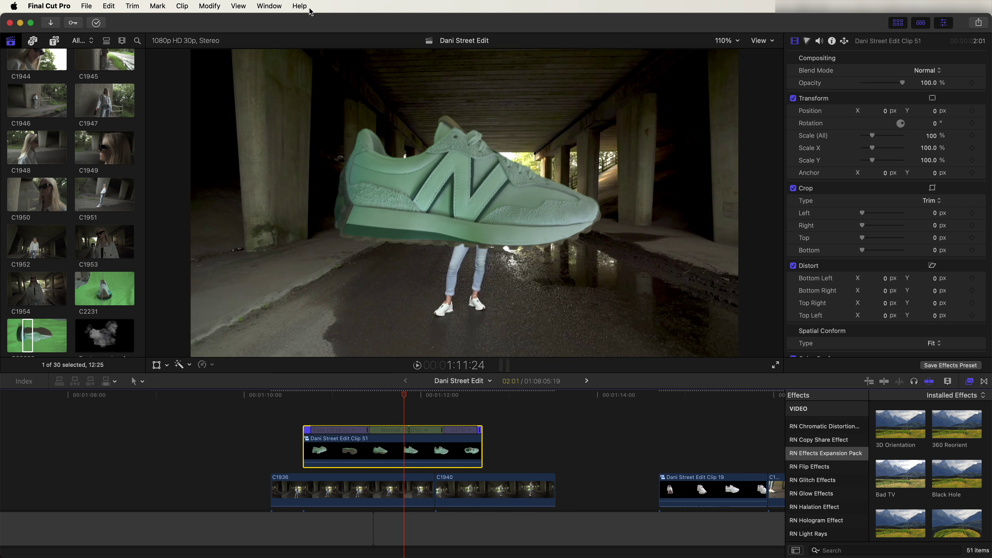
Step: Match the shoe clip's color to a frame of the tunnel clip C1936
{"action": "left_click", "coordinate": [210, 6]}
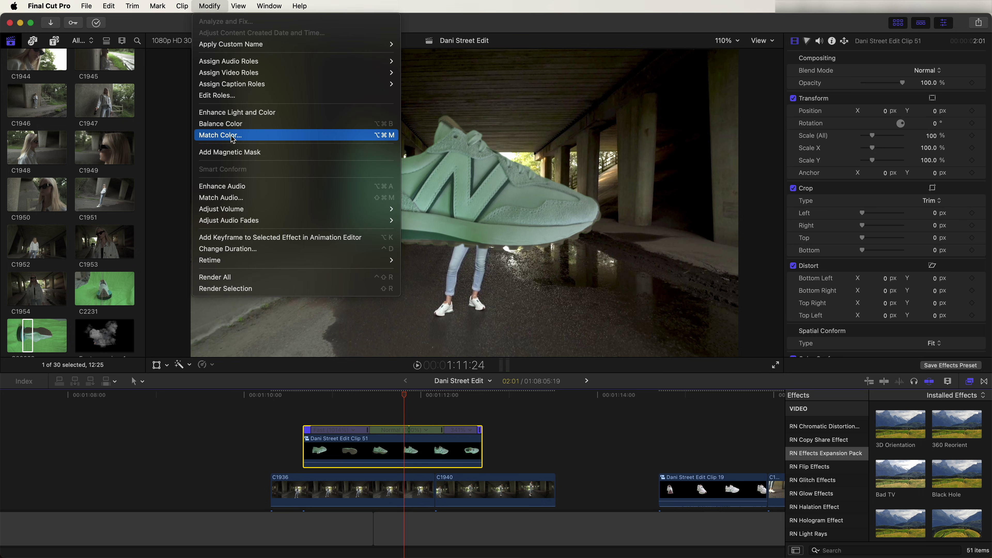
{"action": "left_click", "coordinate": [218, 135]}
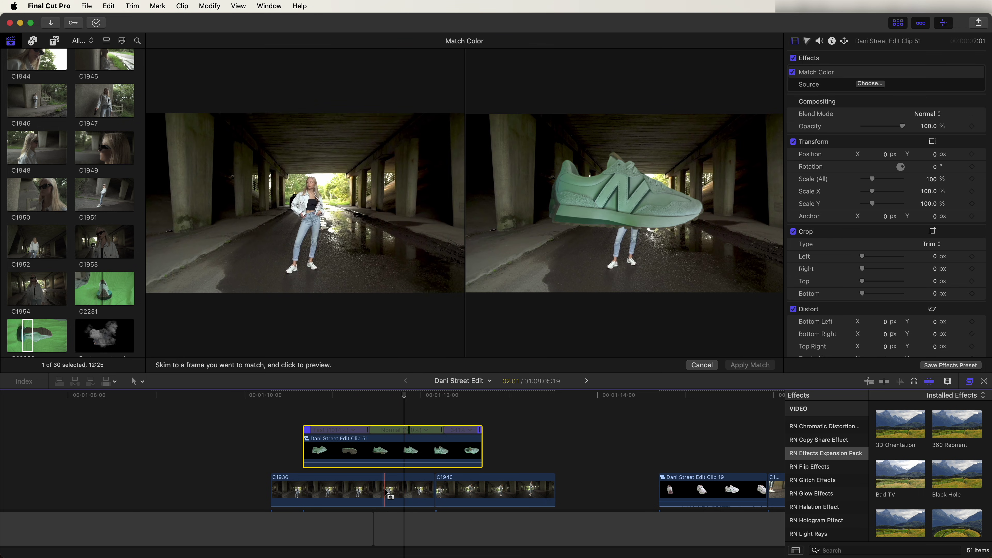
{"action": "left_click", "coordinate": [383, 491]}
{"action": "scroll", "coordinate": [387, 492], "scroll_direction": "down", "scroll_amount": 1}
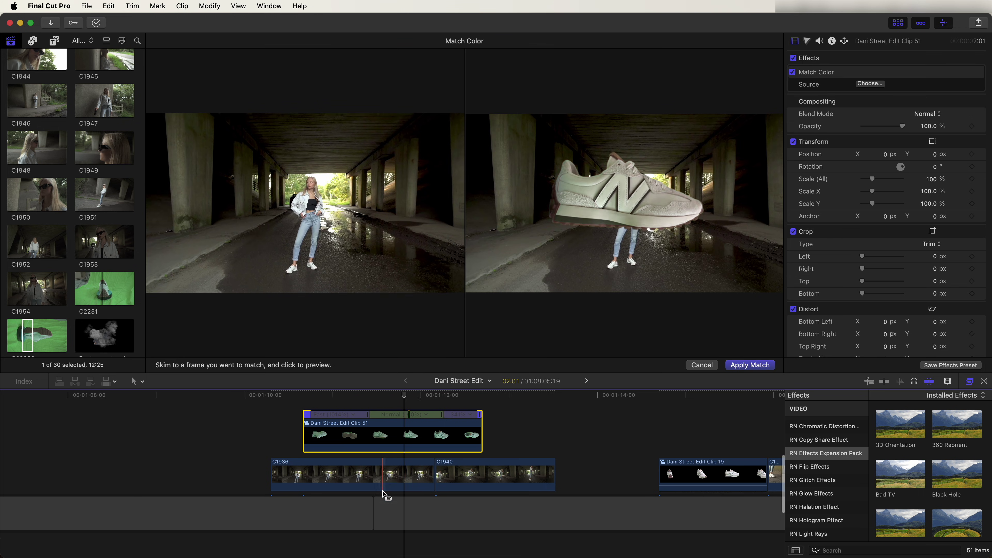
{"action": "left_click", "coordinate": [743, 366]}
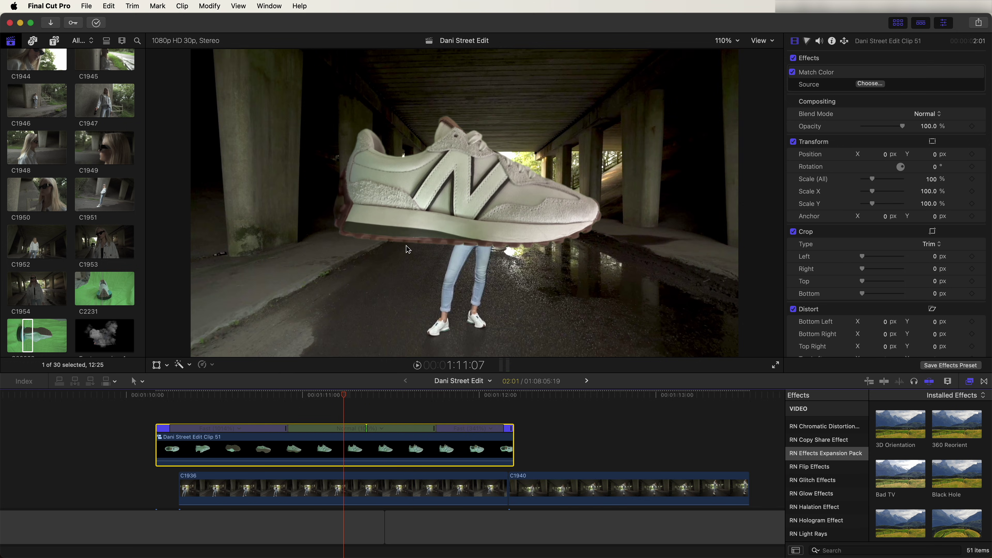
Step: Keyframe the shoe's transform at 1:10:09, scaling it to 22.4% in front of the woman's chest
{"action": "left_click_drag", "start_coordinate": [344, 397], "coordinate": [178, 395]}
{"action": "left_click", "coordinate": [158, 365]}
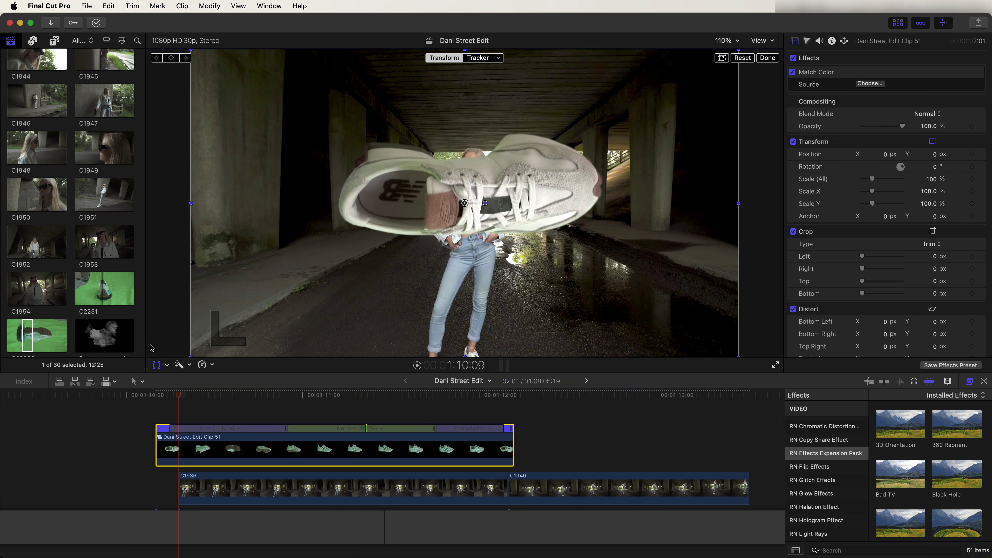
{"action": "left_click", "coordinate": [172, 58]}
{"action": "left_click_drag", "start_coordinate": [738, 355], "coordinate": [505, 225]}
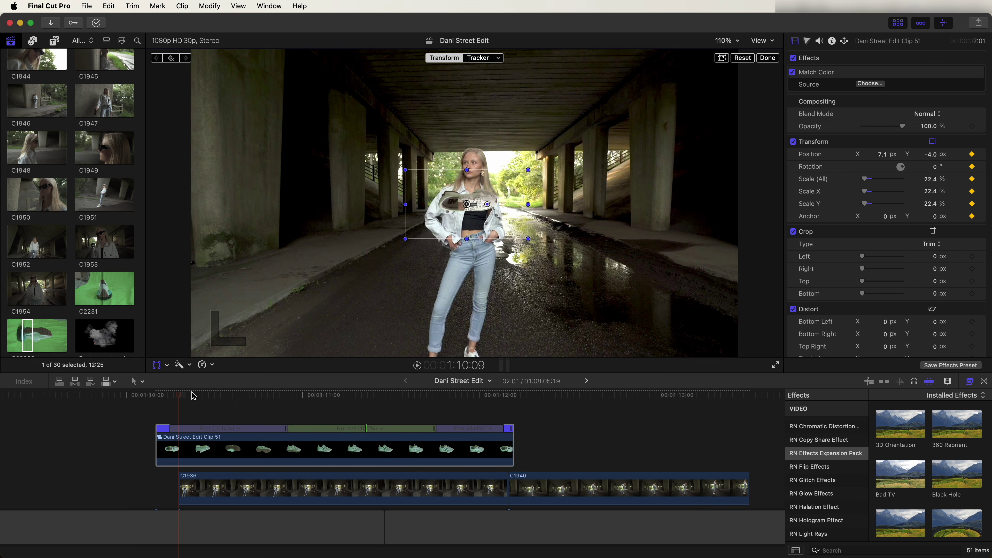
Step: At about 1:11:12, raise the shoe above the woman's head and enlarge it to 50.73%
{"action": "left_click_drag", "start_coordinate": [194, 396], "coordinate": [377, 395]}
{"action": "left_click_drag", "start_coordinate": [468, 205], "coordinate": [476, 133]}
{"action": "left_click_drag", "start_coordinate": [528, 98], "coordinate": [613, 47]}
Step: At 1:12:05, lower the shoe to the woman's feet, shrink it to about 10% and rotate it about -97°
{"action": "left_click_drag", "start_coordinate": [433, 395], "coordinate": [509, 396]}
{"action": "left_click_drag", "start_coordinate": [476, 121], "coordinate": [451, 261]}
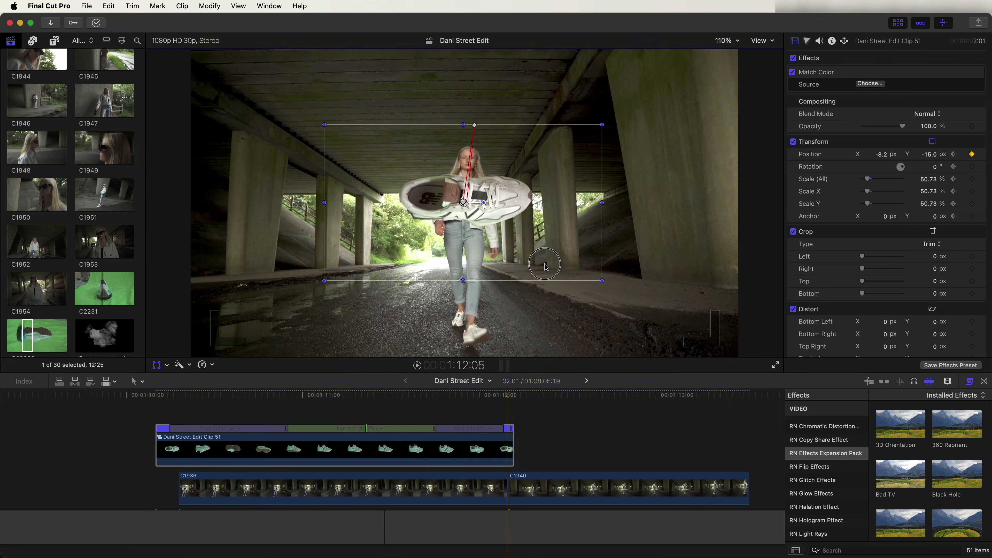
{"action": "left_click_drag", "start_coordinate": [588, 186], "coordinate": [515, 237]}
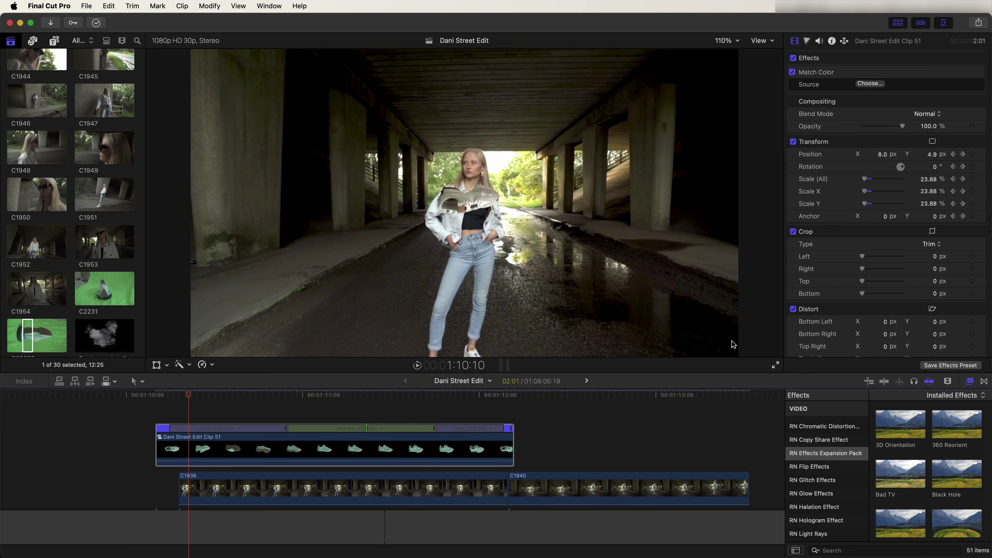
Step: Play back the keyframed shoe animation over the tunnel clips
{"action": "key", "text": "space"}
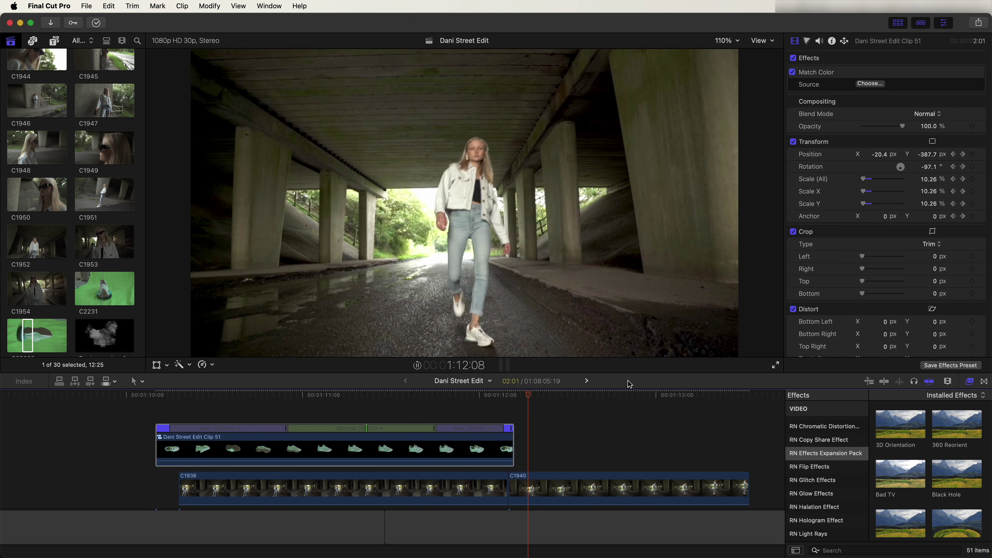
{"action": "left_click_drag", "start_coordinate": [378, 396], "coordinate": [244, 393]}
{"action": "key", "text": "space"}
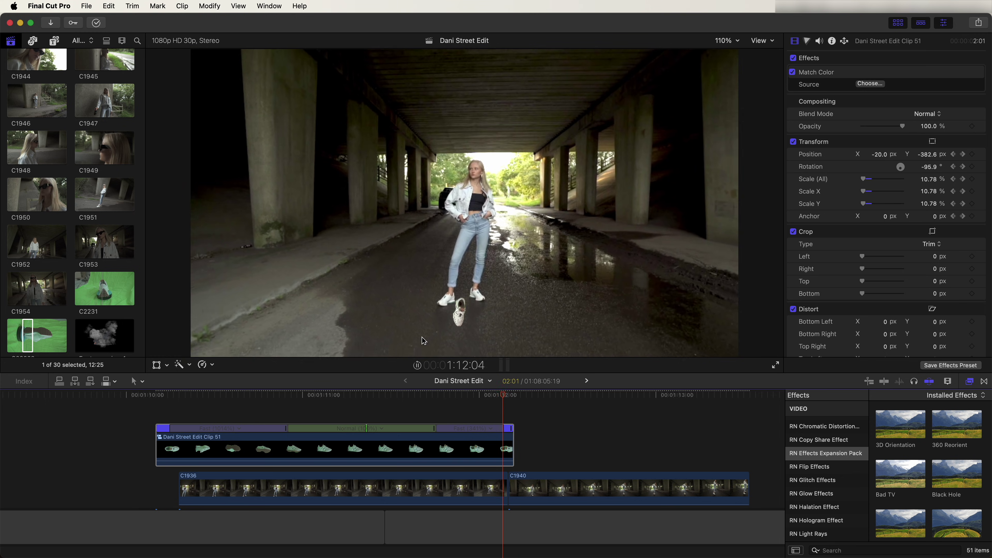
Step: Nest the animated shoe clip in a new compound clip named Dani Street Edit Clip 52
{"action": "left_click_drag", "start_coordinate": [369, 395], "coordinate": [376, 395]}
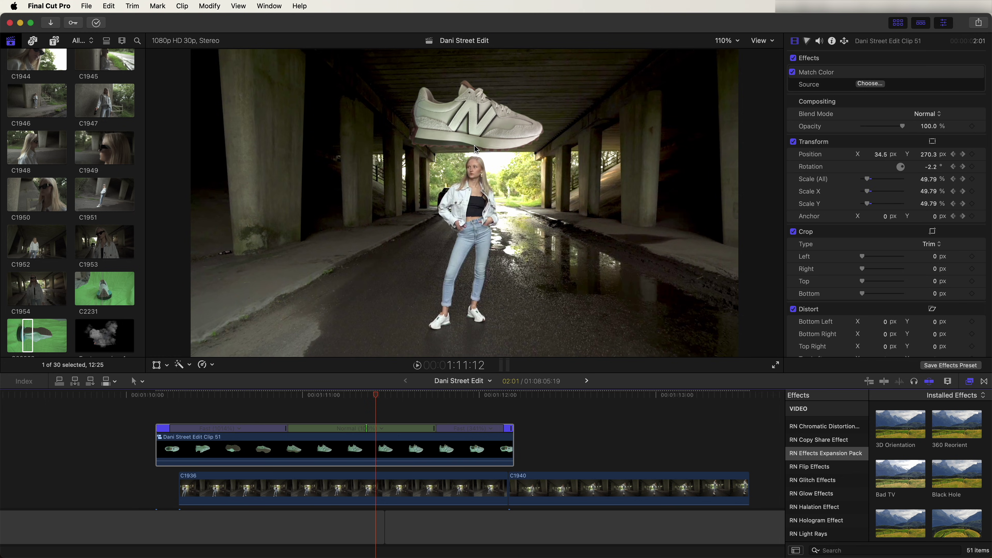
{"action": "right_click", "coordinate": [366, 448]}
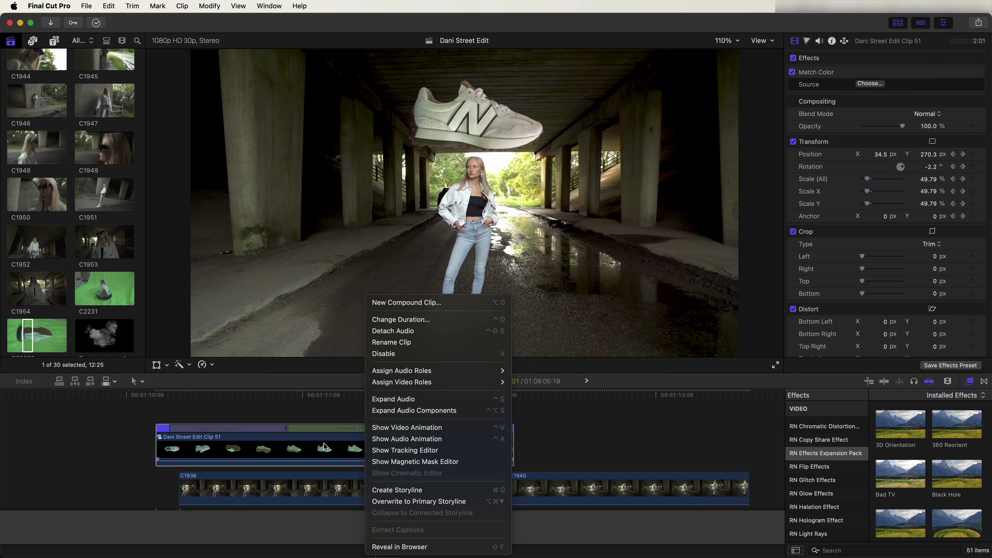
{"action": "left_click", "coordinate": [418, 302]}
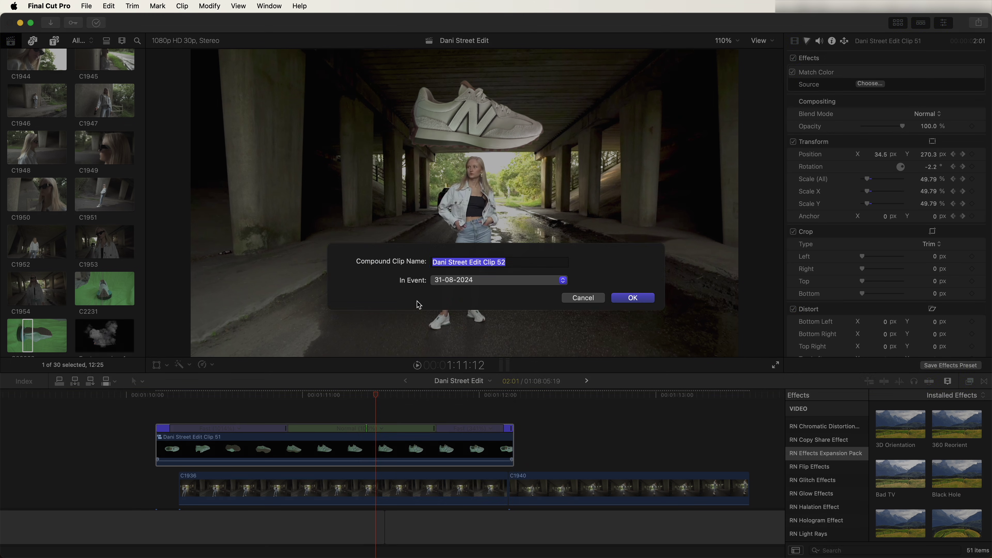
{"action": "key", "text": "Return"}
Step: Blade the new compound clip's speed at 1:11:07 and 1:11:14, slowing the middle segment to 43% and speeding the last to 172%
{"action": "left_click", "coordinate": [350, 449]}
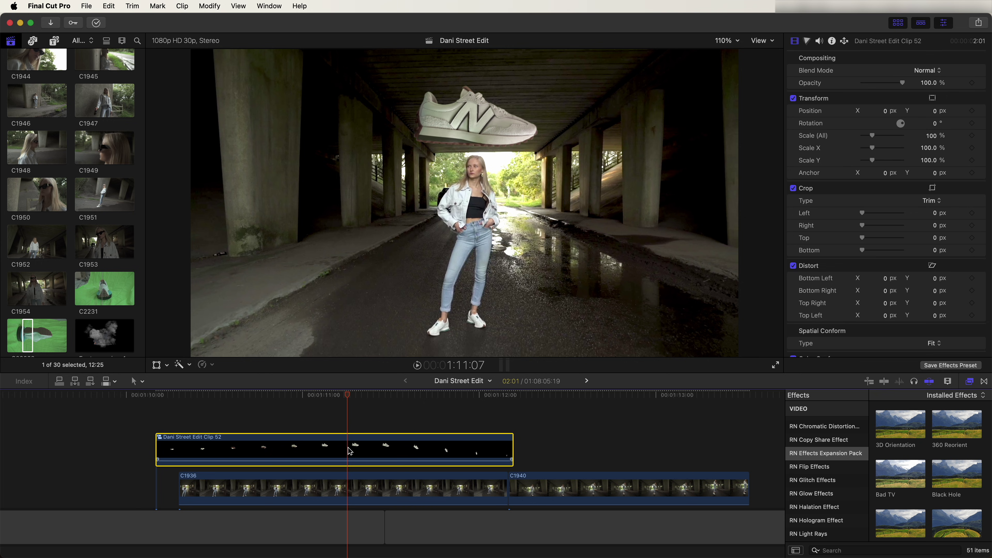
{"action": "key", "text": "shift+b"}
{"action": "left_click", "coordinate": [386, 395]}
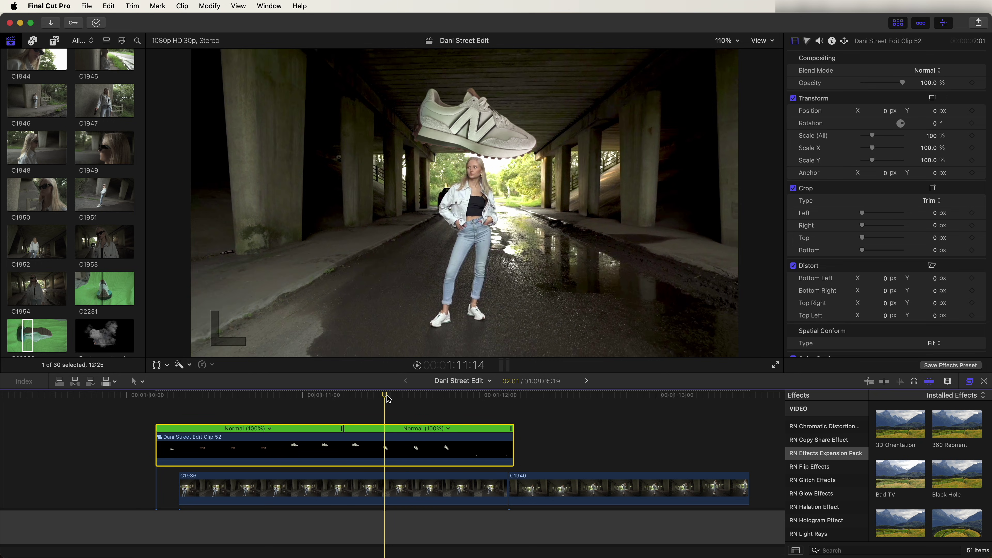
{"action": "key", "text": "shift+b"}
{"action": "left_click_drag", "start_coordinate": [387, 430], "coordinate": [508, 437]}
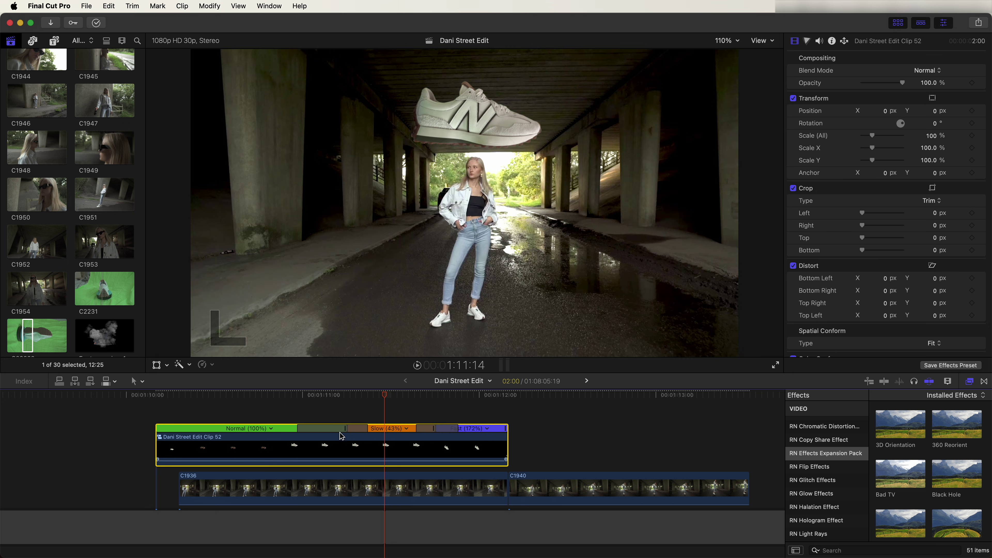
Step: Retime the shoe compound clip's first speed segment to 129% and its middle segment to 27%, and play back the ramp
{"action": "left_click_drag", "start_coordinate": [342, 435], "coordinate": [259, 430]}
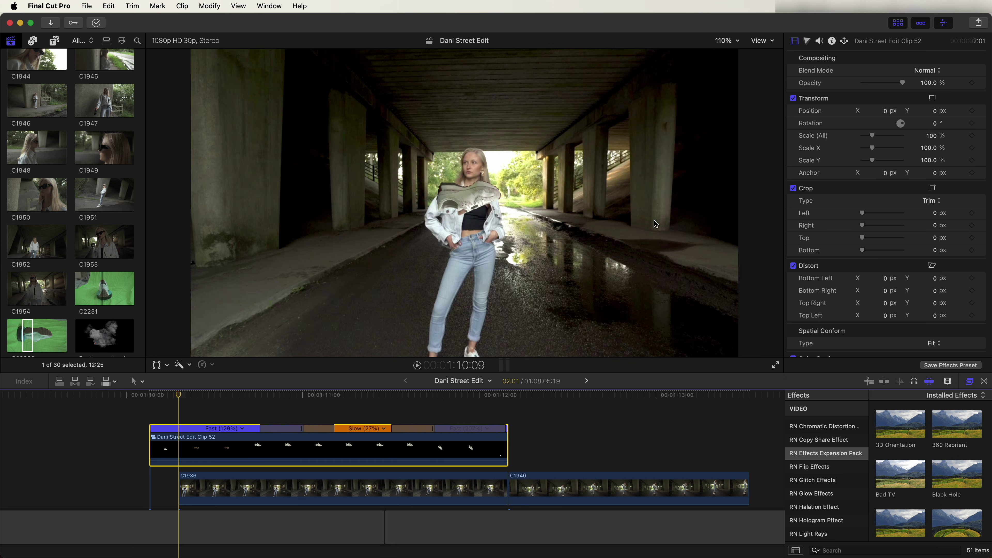
{"action": "key", "text": "space"}
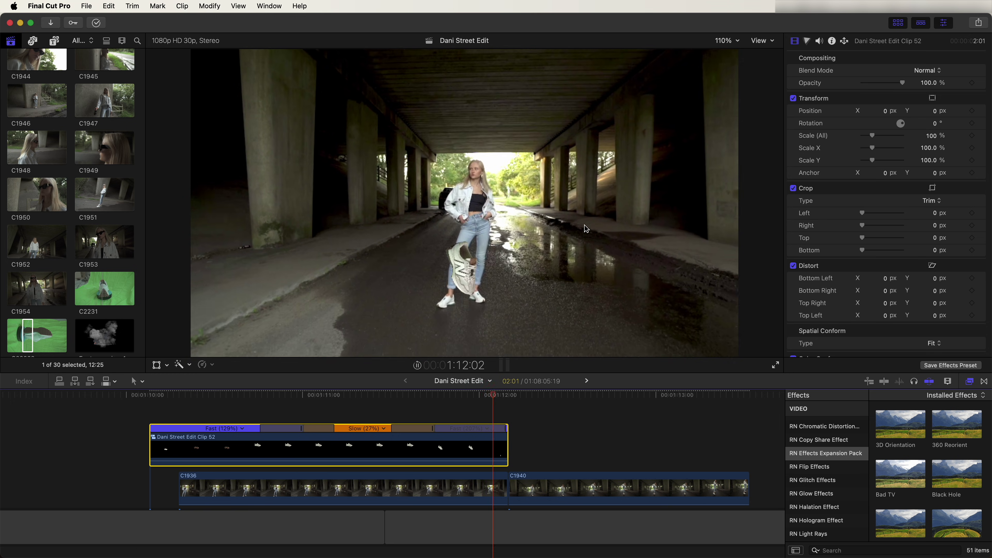
{"action": "key", "text": "space"}
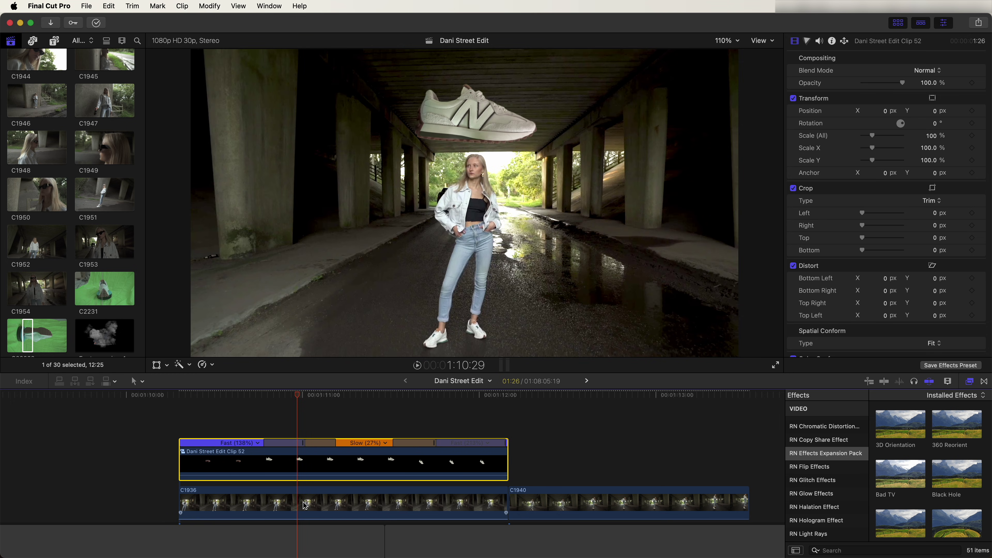
Step: Copy clip C1936 above the shoe compound clip and trim the copy's end to about one second long
{"action": "left_click_drag", "start_coordinate": [305, 506], "coordinate": [300, 402]}
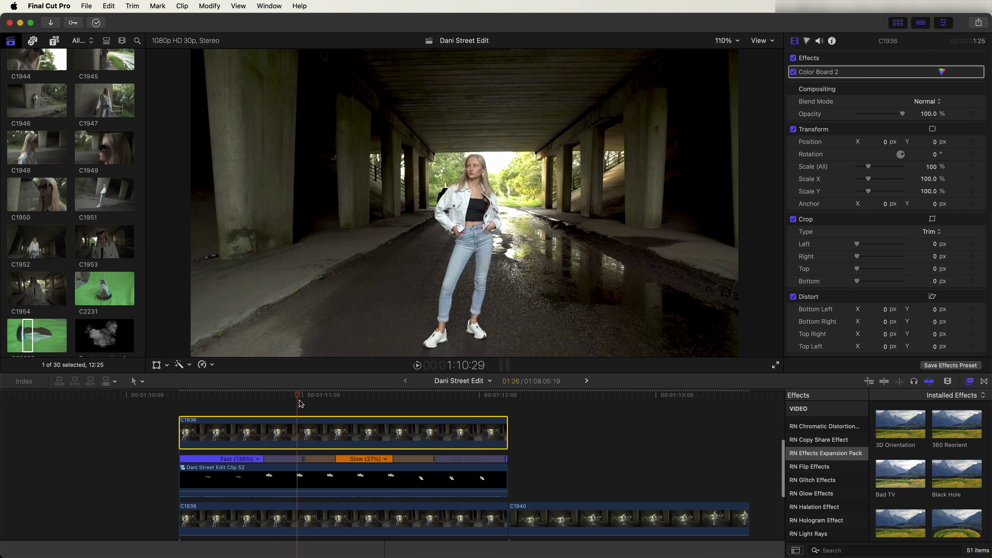
{"action": "left_click_drag", "start_coordinate": [506, 433], "coordinate": [362, 433]}
Step: Mask the woman in the copied C1936 clip with an analyzed Magnetic Mask and set its feather to about -61
{"action": "left_click", "coordinate": [179, 364]}
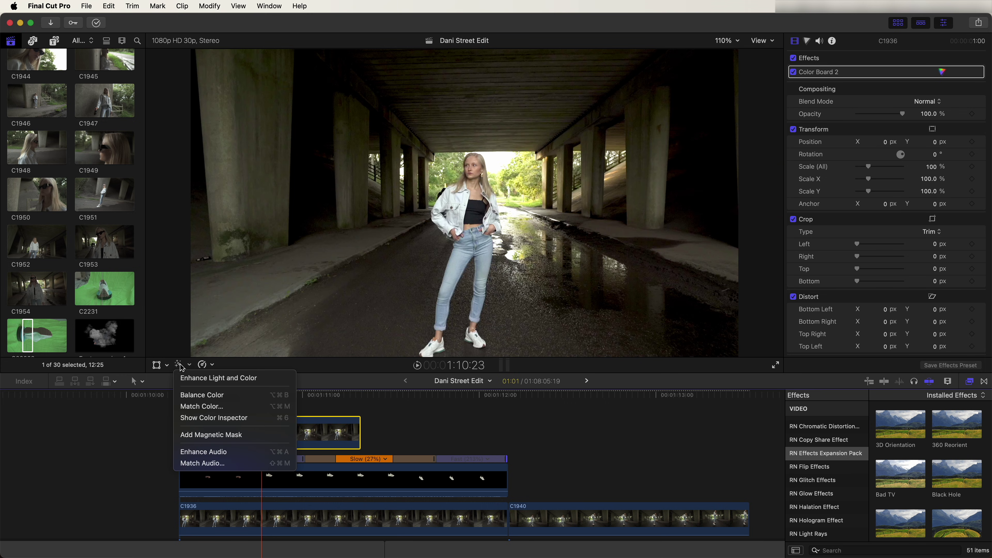
{"action": "left_click", "coordinate": [201, 435]}
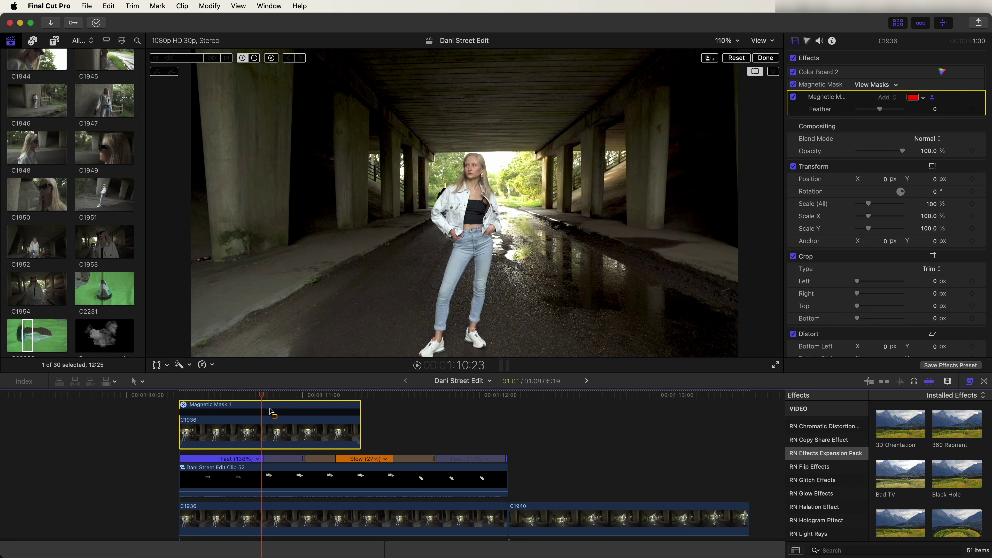
{"action": "left_click", "coordinate": [473, 209]}
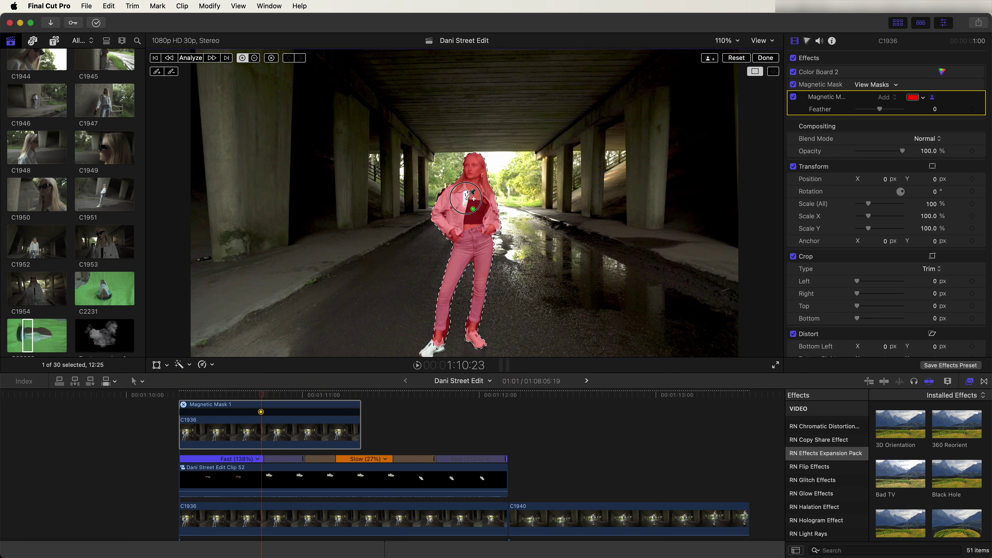
{"action": "left_click", "coordinate": [192, 58]}
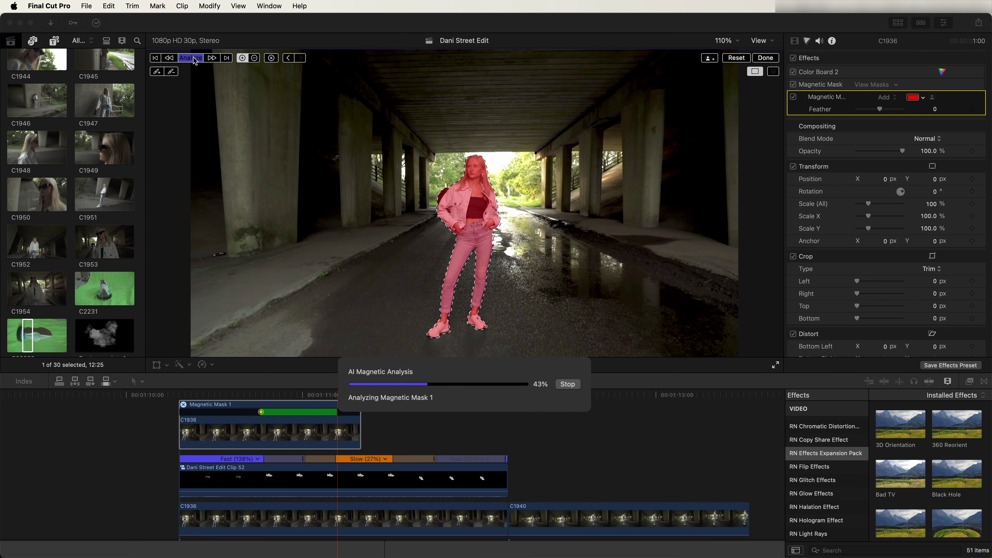
{"action": "left_click", "coordinate": [187, 396]}
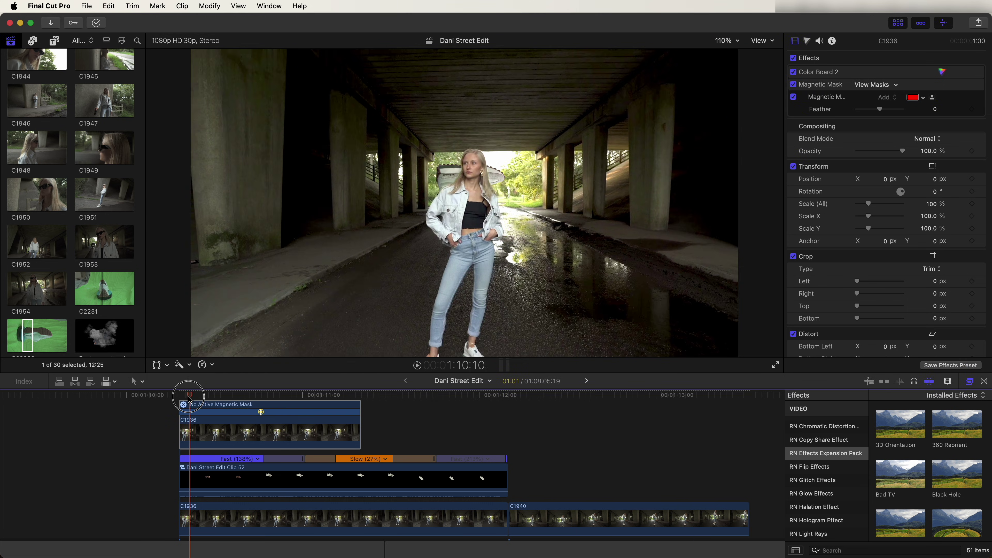
{"action": "left_click_drag", "start_coordinate": [187, 398], "coordinate": [233, 398]}
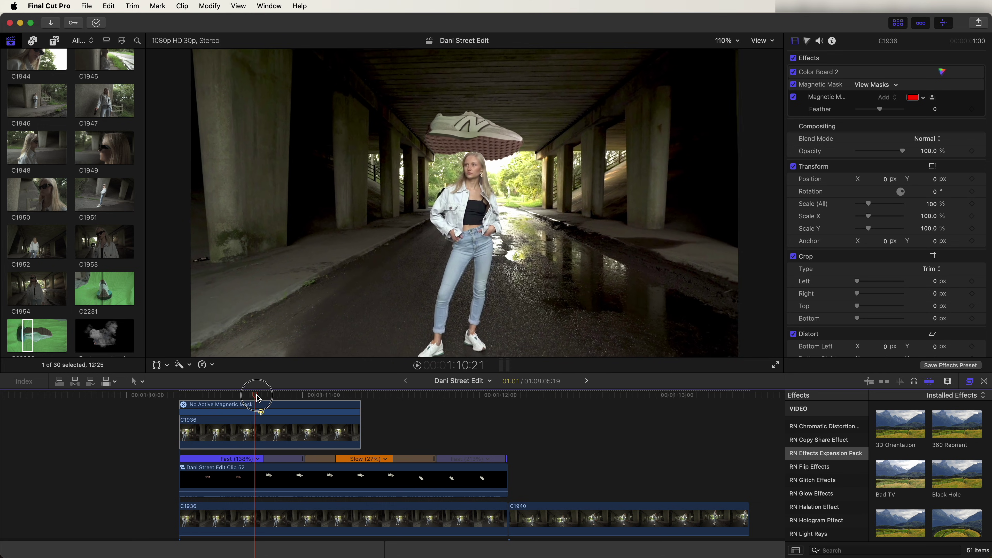
{"action": "left_click", "coordinate": [246, 407]}
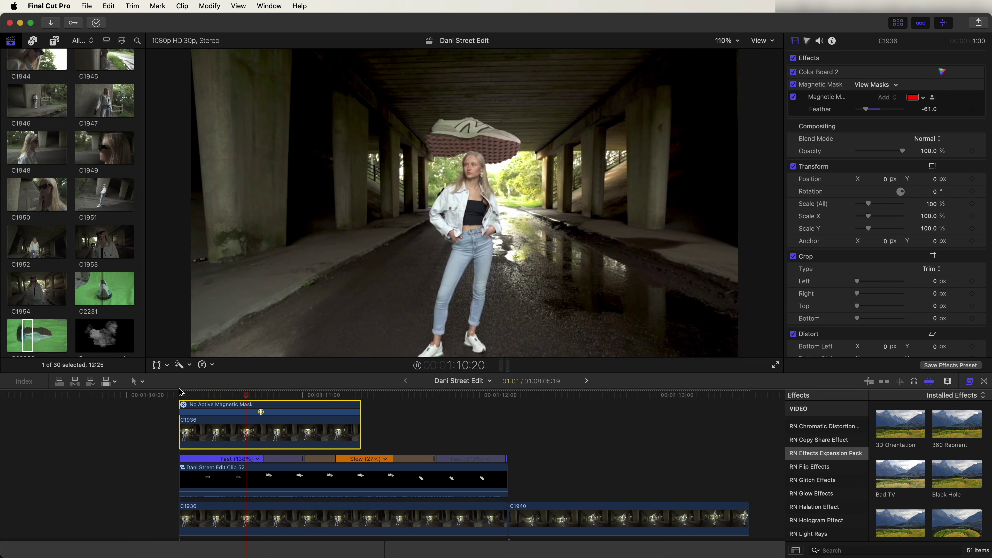
Step: Apply the Hologram Effect and additional fiery glow effects to the shoe compound clip Dani Street Edit Clip 52
{"action": "left_click", "coordinate": [367, 478]}
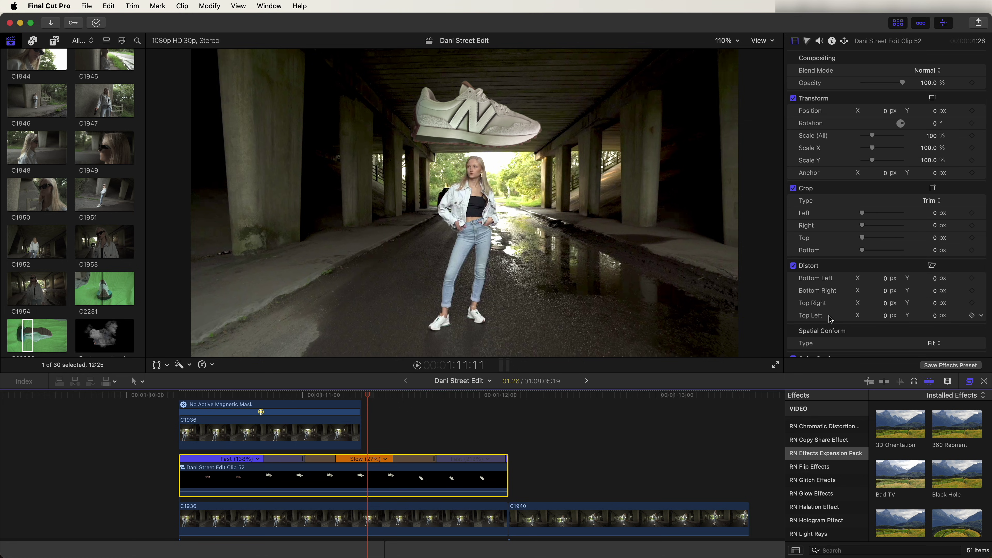
{"action": "scroll", "coordinate": [827, 469], "scroll_direction": "down", "scroll_amount": 3}
{"action": "left_click", "coordinate": [820, 457]}
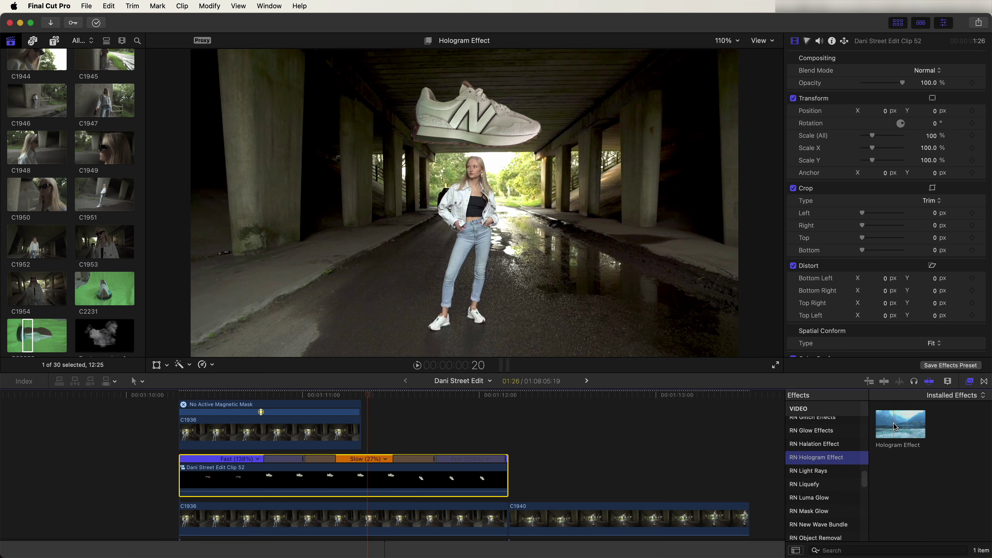
{"action": "left_click_drag", "start_coordinate": [888, 421], "coordinate": [385, 444]}
{"action": "left_click_drag", "start_coordinate": [385, 444], "coordinate": [377, 471]}
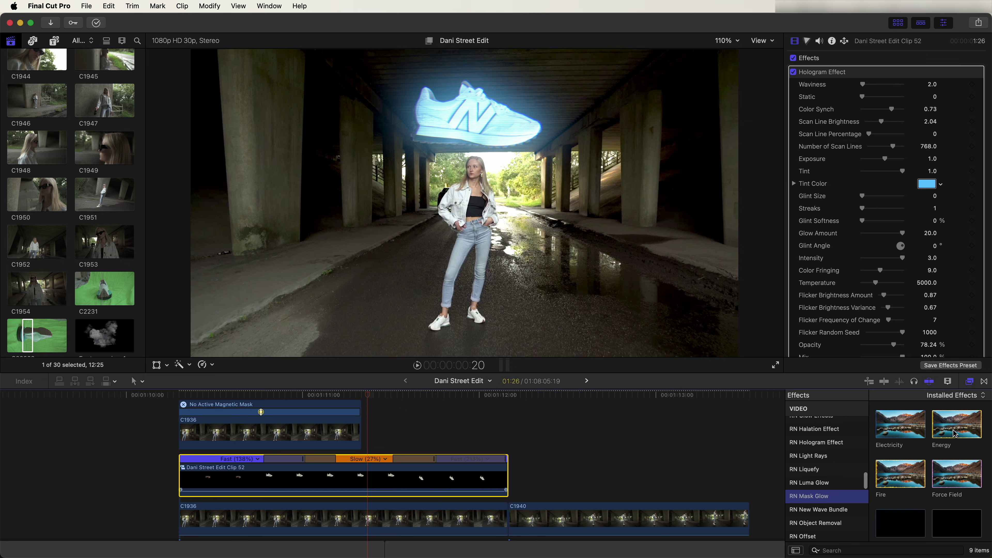
{"action": "left_click_drag", "start_coordinate": [949, 427], "coordinate": [392, 475]}
{"action": "left_click", "coordinate": [808, 456]}
{"action": "left_click_drag", "start_coordinate": [900, 424], "coordinate": [352, 484]}
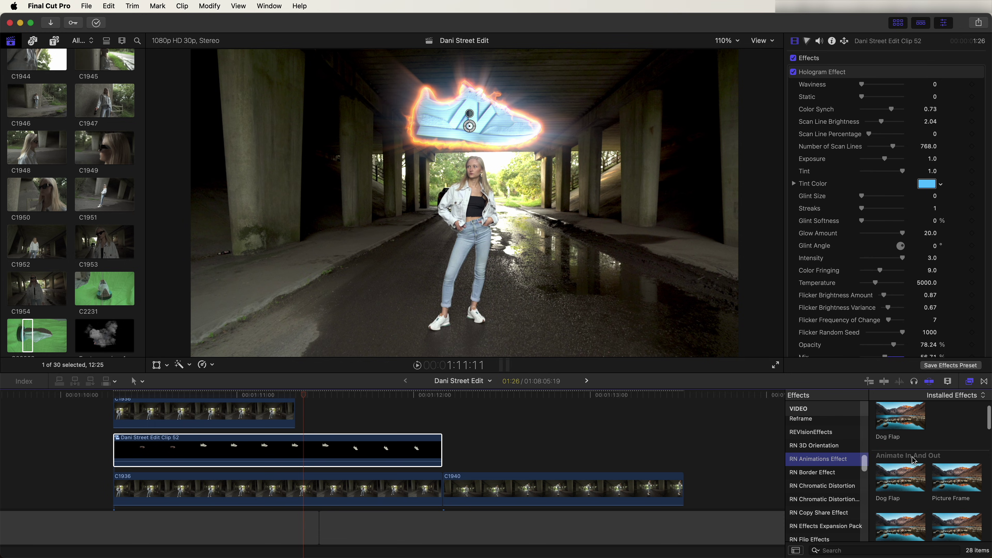
Step: Add the Hover animation effect to the shoe compound clip and play back the sequence
{"action": "scroll", "coordinate": [913, 460], "scroll_direction": "down", "scroll_amount": 3}
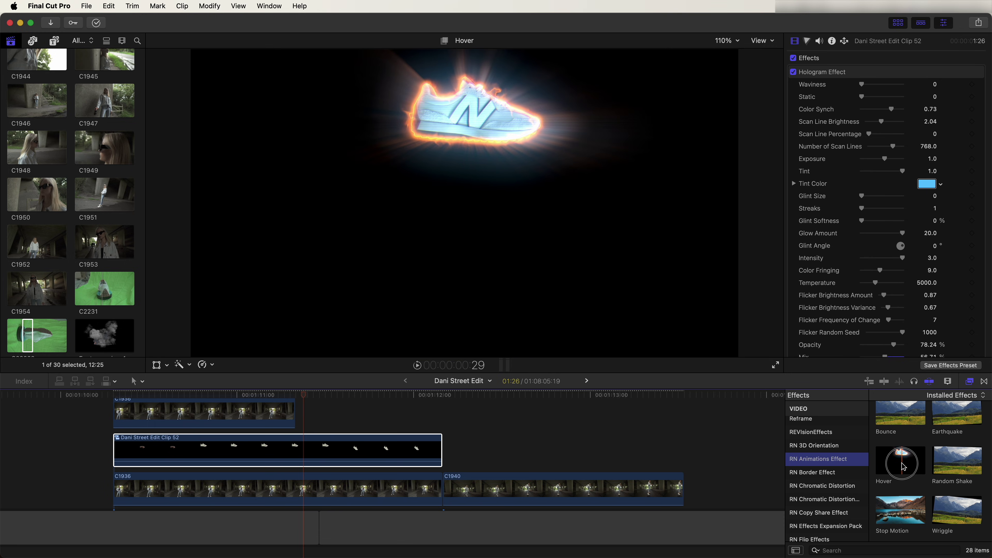
{"action": "left_click_drag", "start_coordinate": [900, 462], "coordinate": [317, 445]}
{"action": "left_click", "coordinate": [158, 394]}
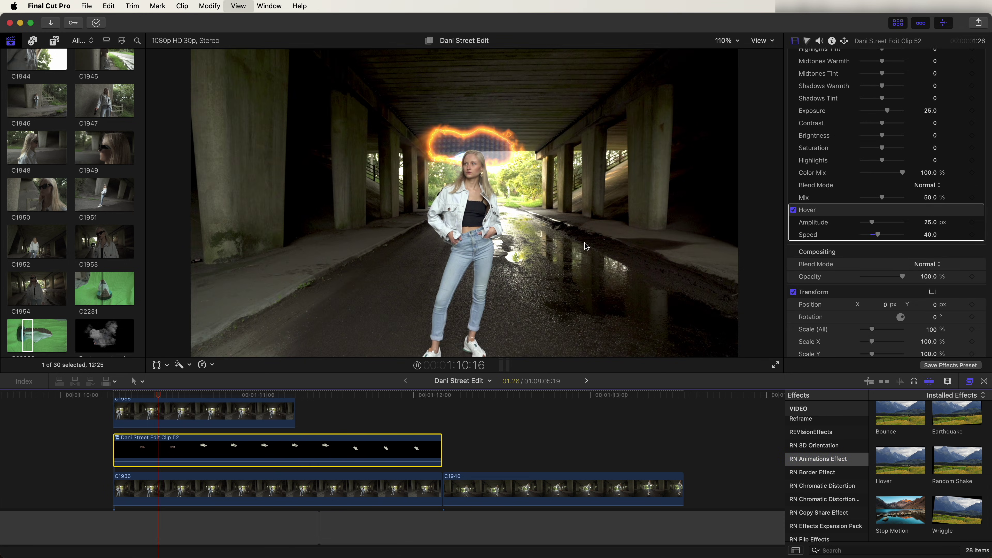
{"action": "key", "text": "space"}
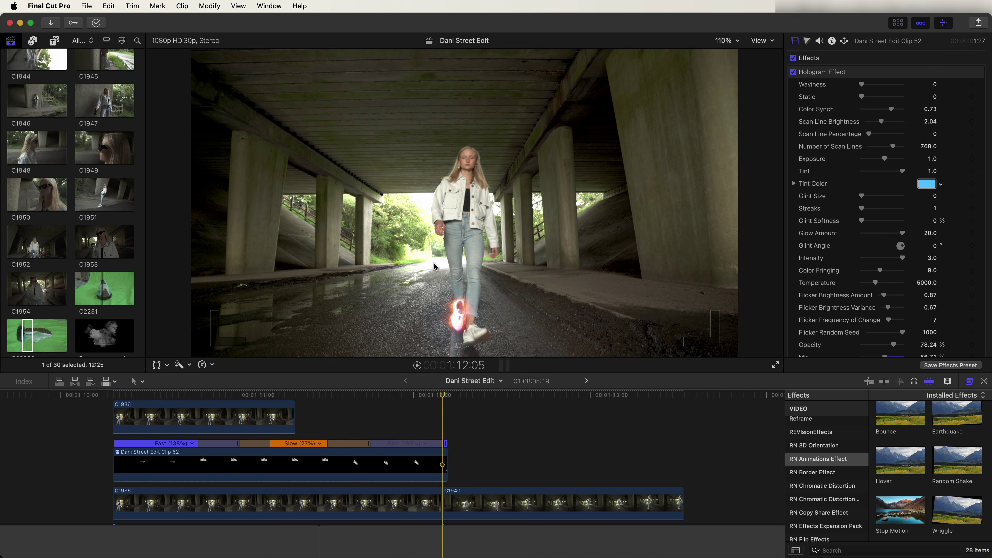
Step: Place a Short adjustment layer over C1940 at 1:12:05 and apply Flash Hit Shake with slightly more vertical bounce cycles
{"action": "left_click", "coordinate": [54, 40]}
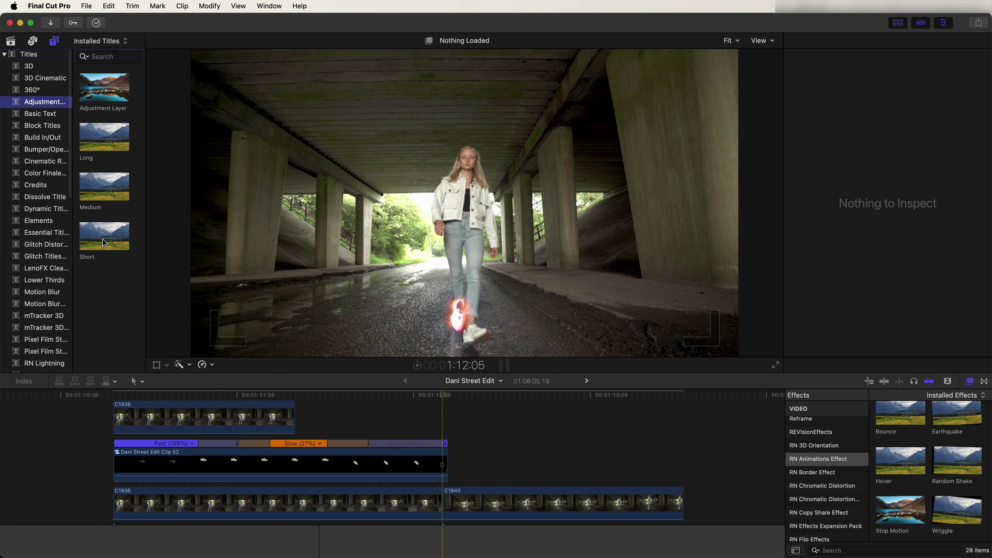
{"action": "left_click_drag", "start_coordinate": [97, 243], "coordinate": [443, 424]}
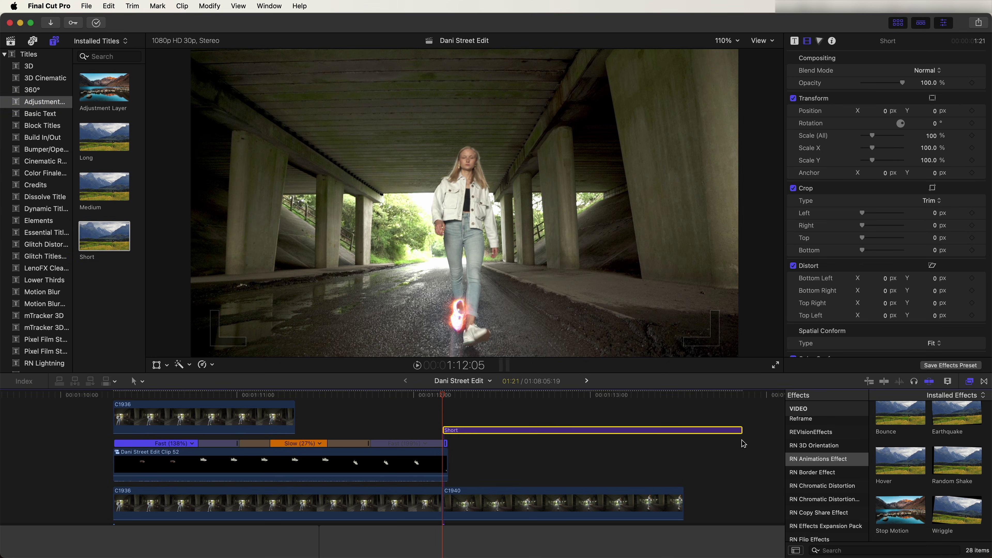
{"action": "left_click_drag", "start_coordinate": [946, 459], "coordinate": [468, 430]}
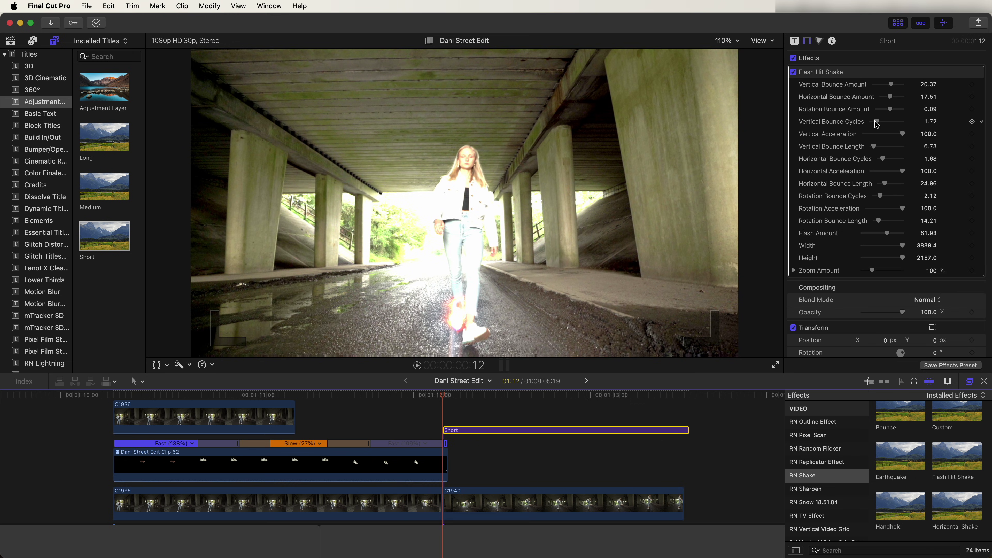
{"action": "left_click_drag", "start_coordinate": [875, 121], "coordinate": [879, 121]}
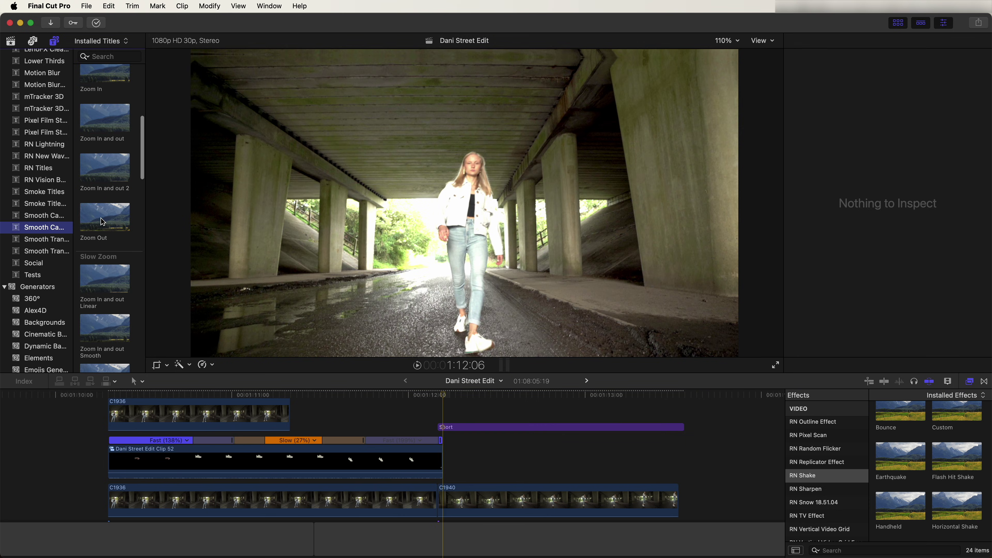
Step: Add the Zoom Out title above the Short adjustment layer and move its zoom center down to the woman's feet
{"action": "left_click_drag", "start_coordinate": [104, 216], "coordinate": [441, 413]}
{"action": "left_click_drag", "start_coordinate": [464, 202], "coordinate": [467, 352]}
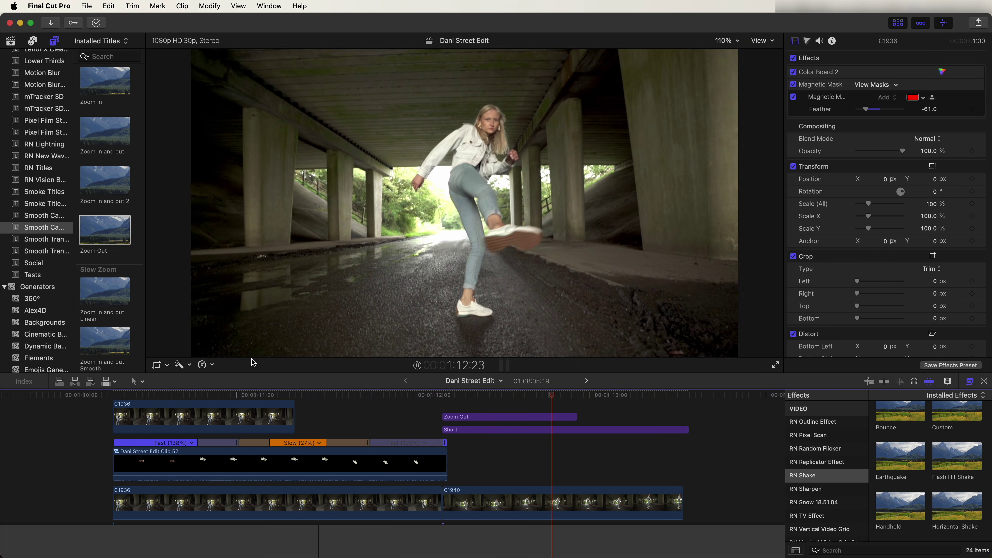
{"action": "key", "text": "space"}
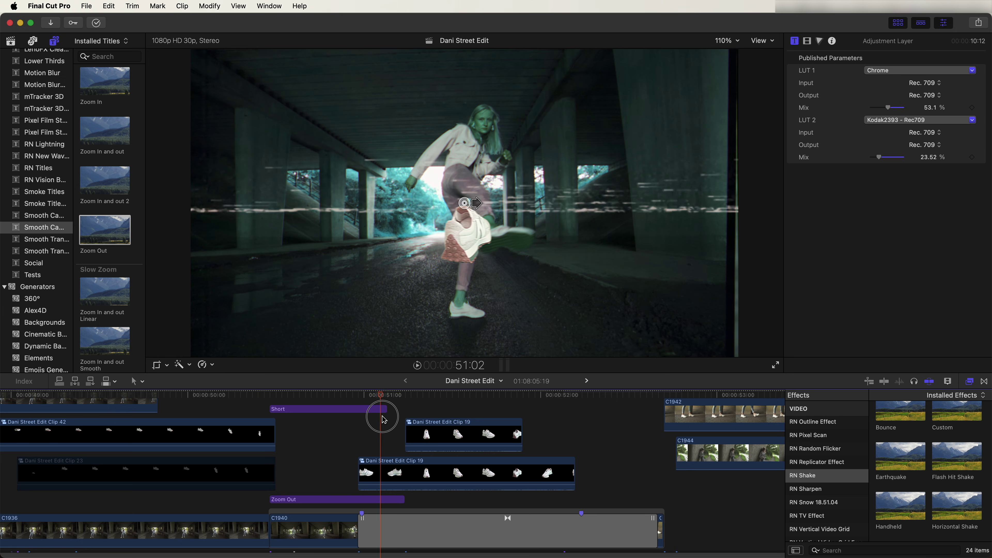
Step: Copy Dani Street Edit Clip 19 from the section around 51 seconds, paste it between C1940 and C1942, and play it
{"action": "left_click", "coordinate": [401, 417]}
{"action": "left_click_drag", "start_coordinate": [402, 416], "coordinate": [523, 410]}
{"action": "left_click", "coordinate": [322, 404]}
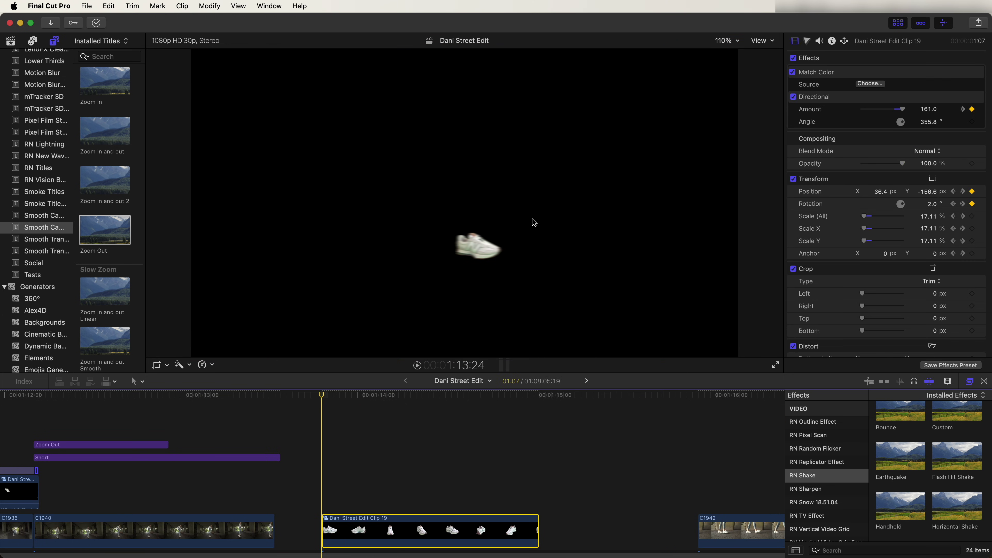
{"action": "key", "text": "space"}
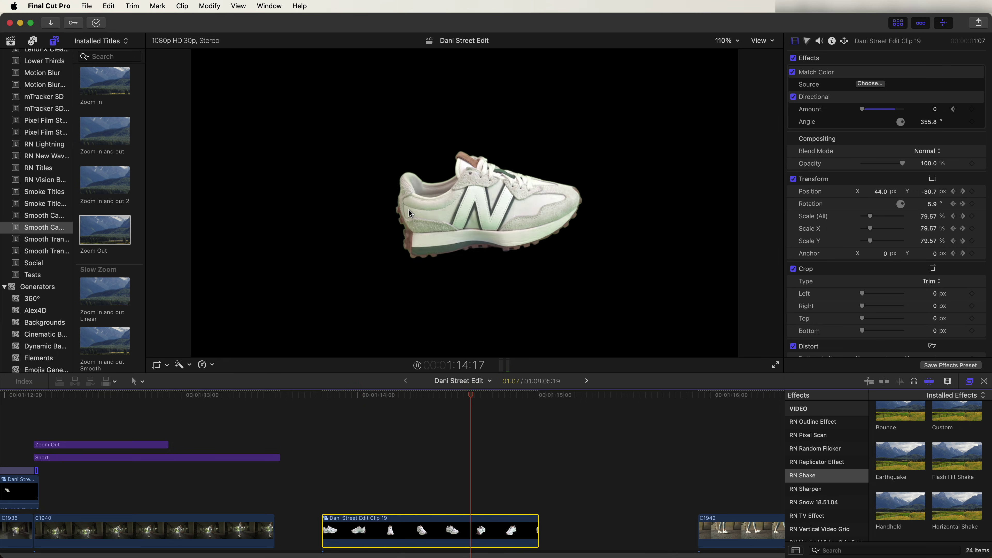
Step: Move the pasted Clip 19 above C1940 and move C1942 up against the end of C1940
{"action": "scroll", "coordinate": [437, 472], "scroll_direction": "left", "scroll_amount": 3}
{"action": "left_click_drag", "start_coordinate": [472, 531], "coordinate": [335, 501]}
{"action": "scroll", "coordinate": [354, 486], "scroll_direction": "left", "scroll_amount": 3}
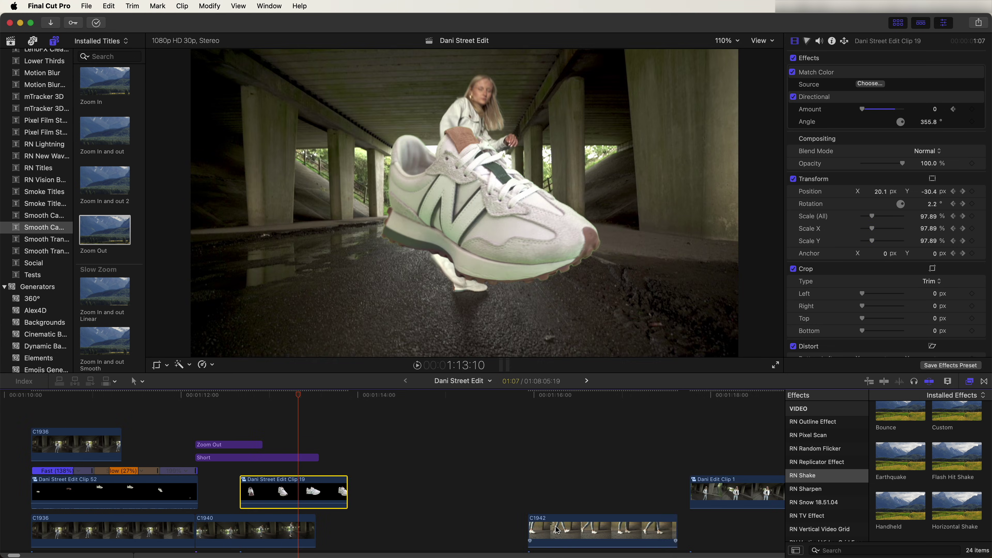
{"action": "left_click_drag", "start_coordinate": [547, 522], "coordinate": [339, 512]}
{"action": "scroll", "coordinate": [339, 511], "scroll_direction": "left", "scroll_amount": 3}
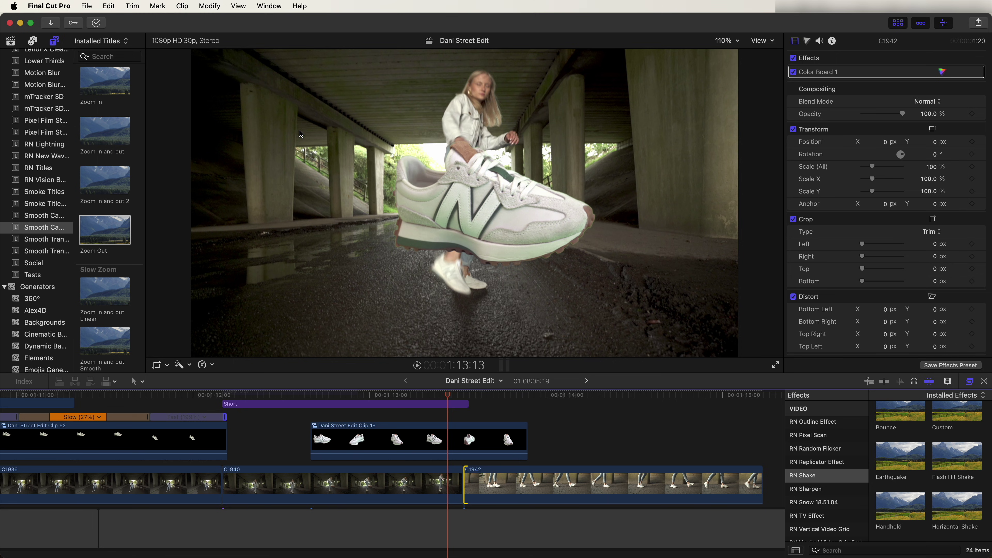
Step: Apply the Slide Right transition from VHS Transitions at the cut between C1940 and C1942
{"action": "left_click", "coordinate": [984, 382]}
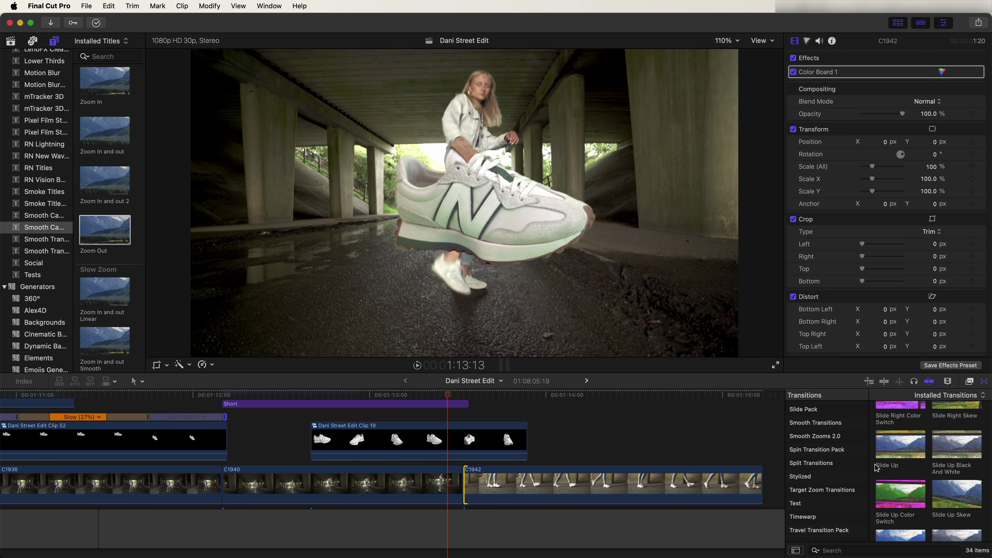
{"action": "scroll", "coordinate": [911, 469], "scroll_direction": "up", "scroll_amount": 1}
{"action": "scroll", "coordinate": [848, 470], "scroll_direction": "down", "scroll_amount": 5}
{"action": "scroll", "coordinate": [848, 469], "scroll_direction": "up", "scroll_amount": 1}
{"action": "scroll", "coordinate": [894, 464], "scroll_direction": "up", "scroll_amount": 3}
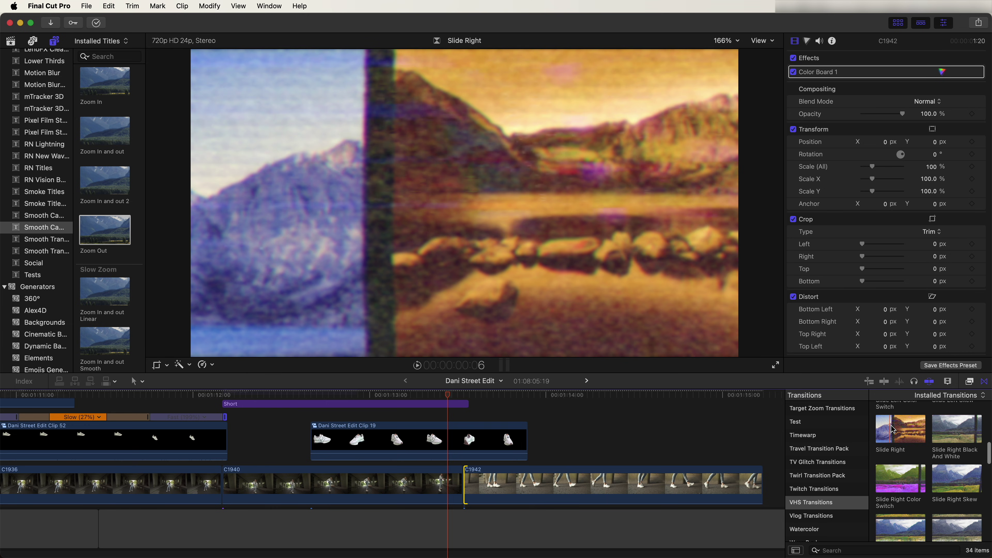
{"action": "left_click", "coordinate": [894, 429]}
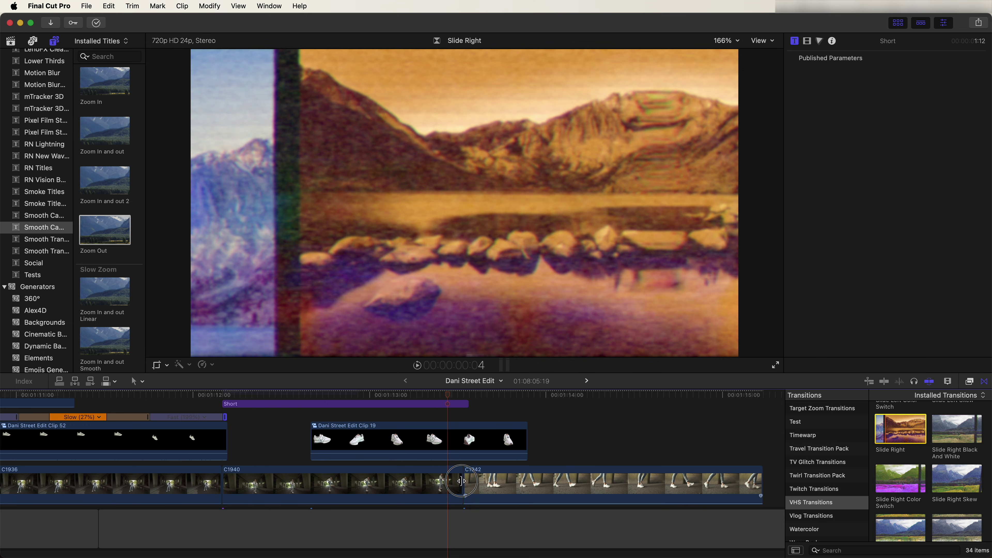
{"action": "left_click", "coordinate": [461, 480]}
{"action": "double_click", "coordinate": [904, 431]}
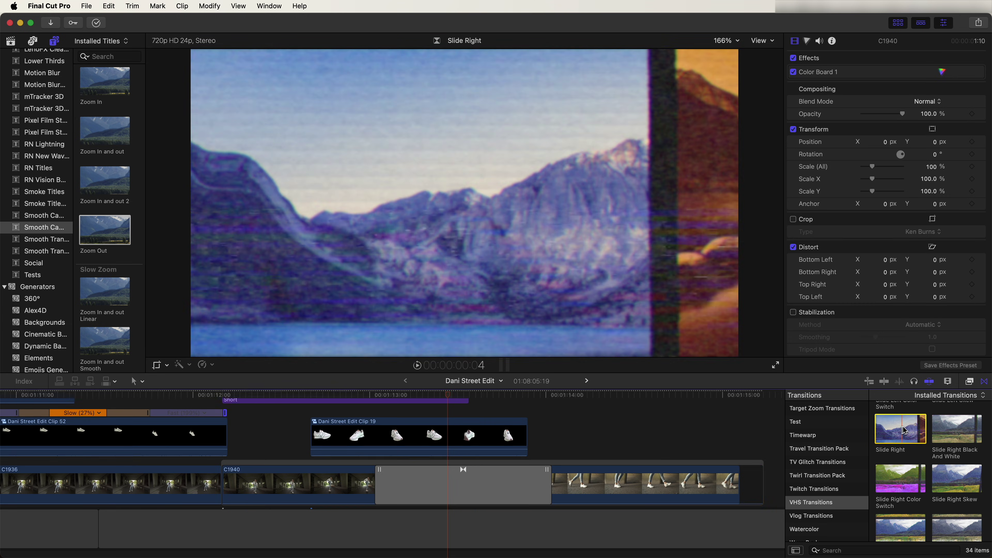
Step: Lengthen the transition between C1940 and C1942 to start with Clip 19, and play it back
{"action": "mouse_move", "coordinate": [400, 395]}
{"action": "left_mouse_down"}
{"action": "mouse_move", "coordinate": [435, 397]}
{"action": "mouse_move", "coordinate": [398, 397]}
{"action": "left_mouse_up"}
{"action": "left_click_drag", "start_coordinate": [378, 482], "coordinate": [312, 482]}
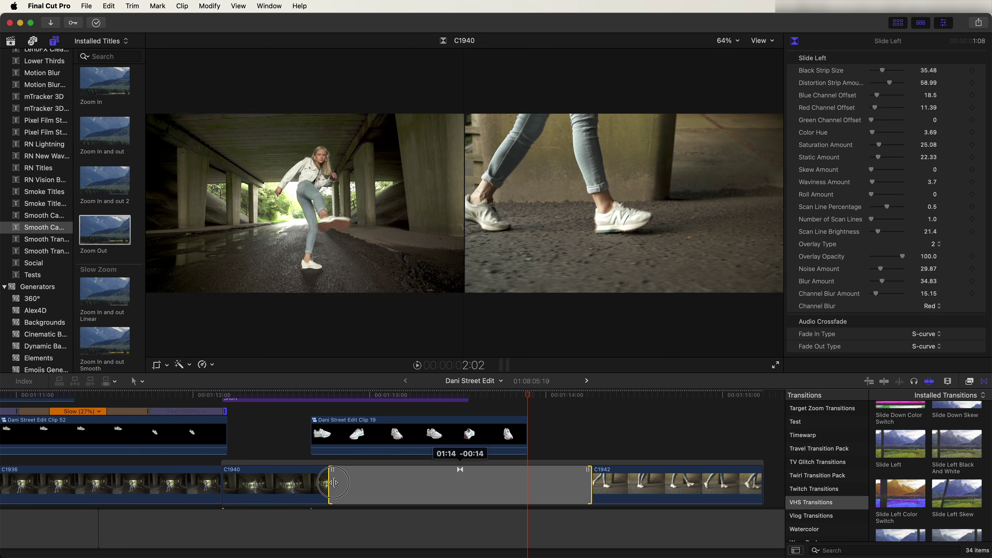
{"action": "left_click", "coordinate": [342, 394]}
{"action": "left_click_drag", "start_coordinate": [343, 394], "coordinate": [266, 410]}
{"action": "key", "text": "space"}
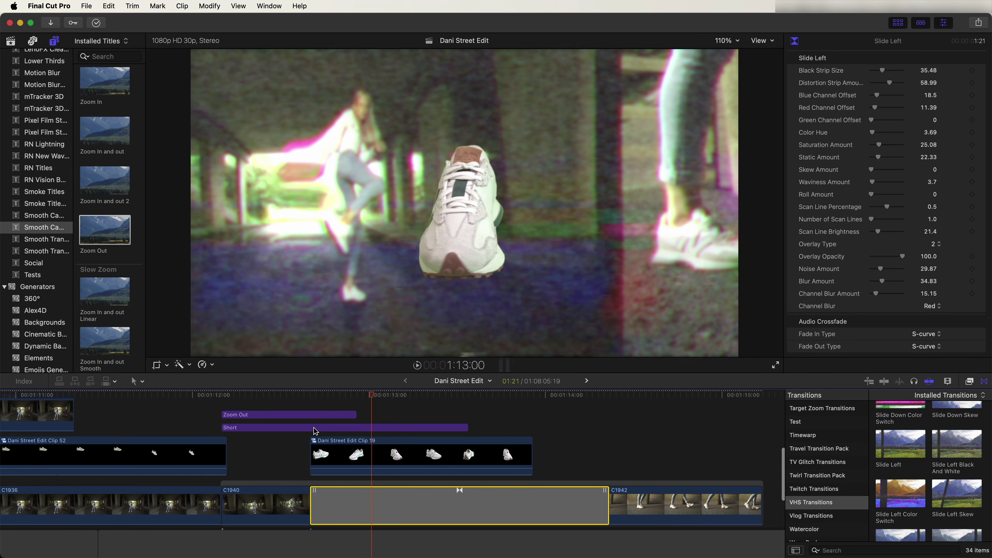
Step: Copy the Short adjustment layer over C1942 so that it starts near the end of Clip 19
{"action": "left_click", "coordinate": [294, 428]}
{"action": "left_click_drag", "start_coordinate": [296, 431], "coordinate": [589, 427]}
{"action": "left_click", "coordinate": [514, 395]}
{"action": "left_click_drag", "start_coordinate": [516, 397], "coordinate": [609, 399]}
Step: Apply Highpass with Amount 27 to Clip 19 and keyframe its Mix from 0% at 1:12:20 to 100% at 1:13:00
{"action": "left_click", "coordinate": [425, 445]}
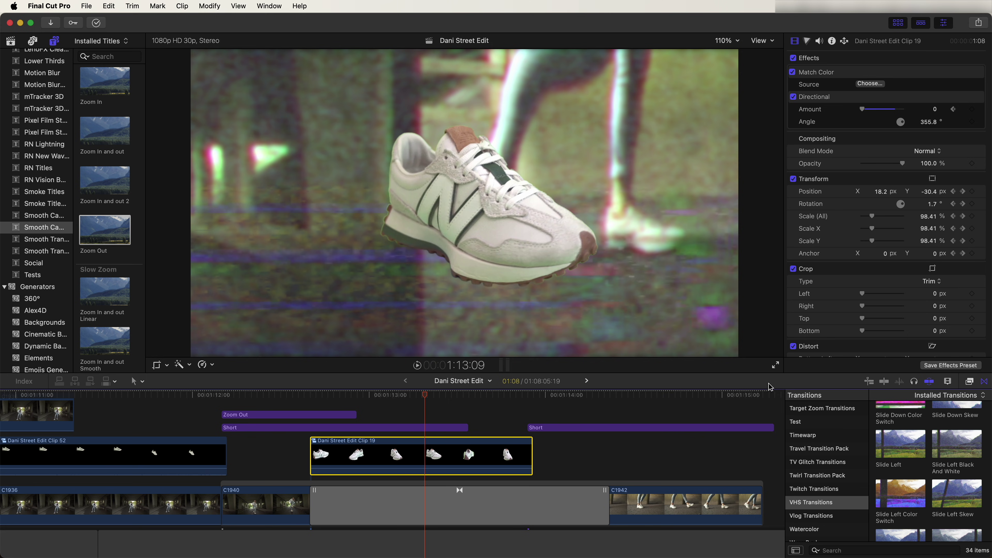
{"action": "key", "text": "cmd+5"}
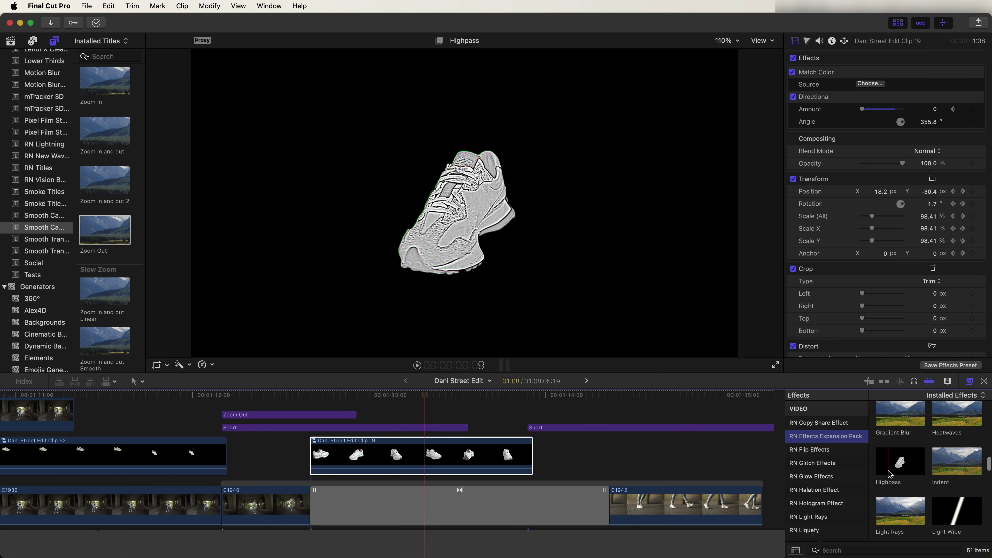
{"action": "left_click_drag", "start_coordinate": [894, 461], "coordinate": [432, 453]}
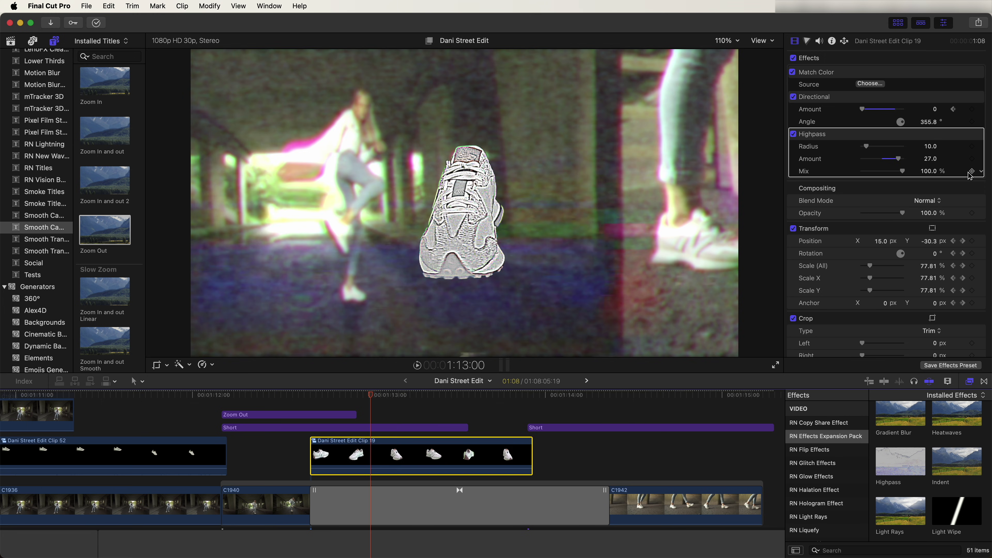
{"action": "left_click_drag", "start_coordinate": [341, 394], "coordinate": [312, 397]}
{"action": "left_click_drag", "start_coordinate": [901, 174], "coordinate": [861, 172]}
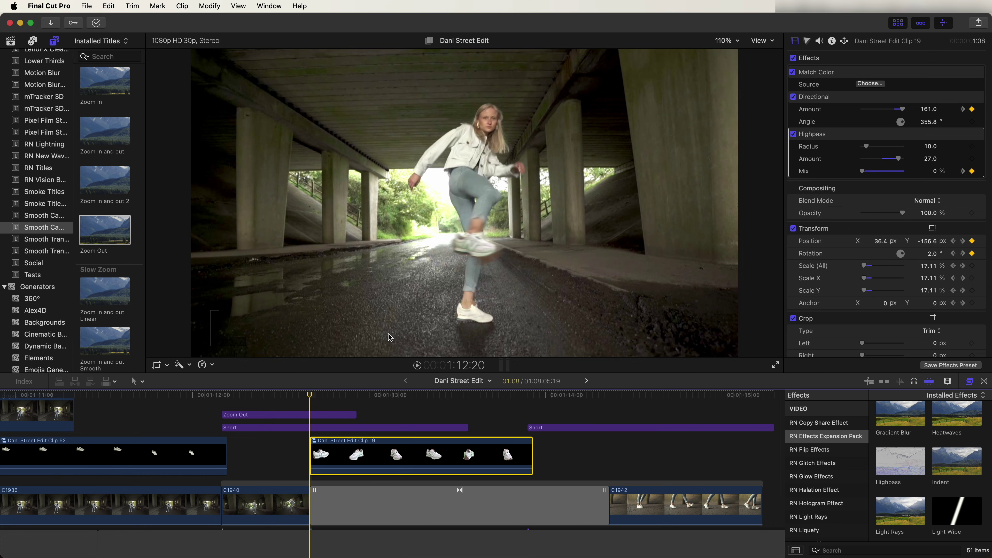
{"action": "left_click_drag", "start_coordinate": [312, 395], "coordinate": [483, 394]}
Step: Copy Clip 19 above itself, trim the copy to its middle portion, and apply the Light Wipe effect to the copy
{"action": "left_click", "coordinate": [416, 455]}
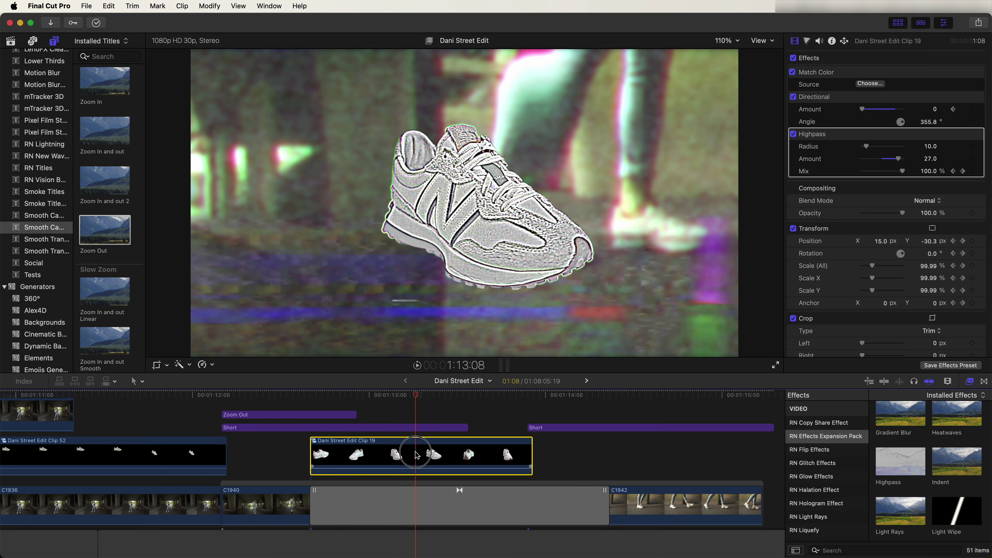
{"action": "left_click_drag", "start_coordinate": [415, 455], "coordinate": [416, 412]}
{"action": "scroll", "coordinate": [951, 465], "scroll_direction": "down", "scroll_amount": 2}
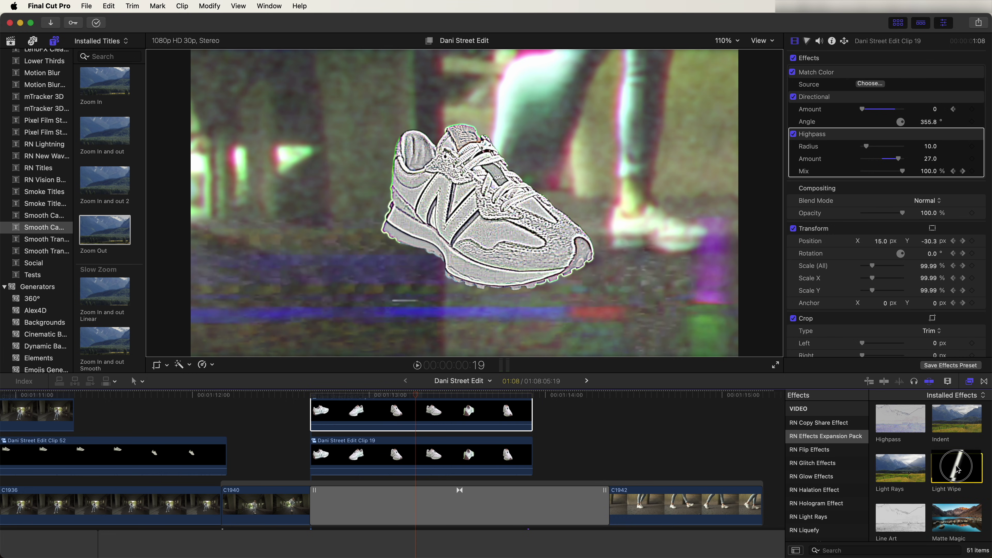
{"action": "left_click_drag", "start_coordinate": [951, 465], "coordinate": [417, 420]}
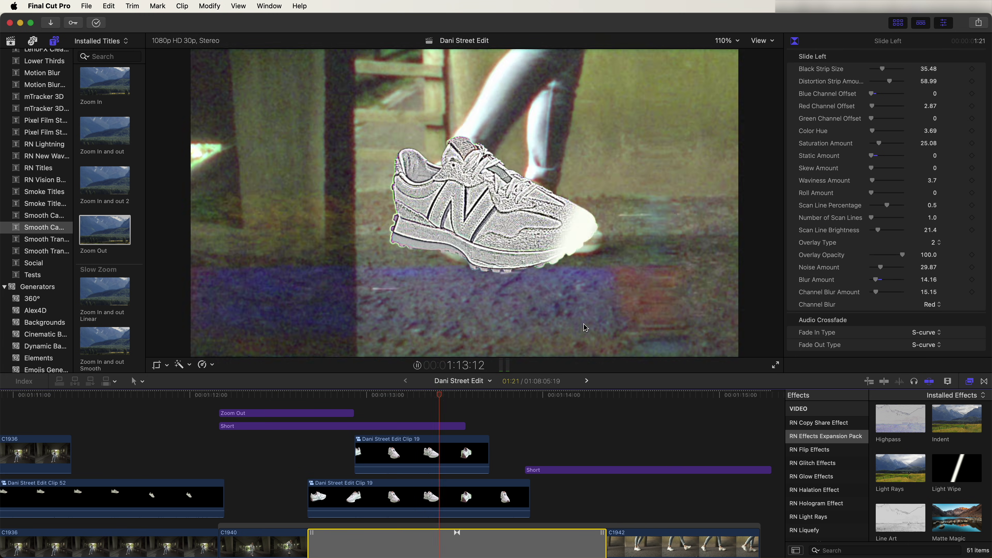
Step: Play back the transition with the shoe's light wipe, and review the C1942 to C1944 passage in the finished edit
{"action": "key", "text": "space"}
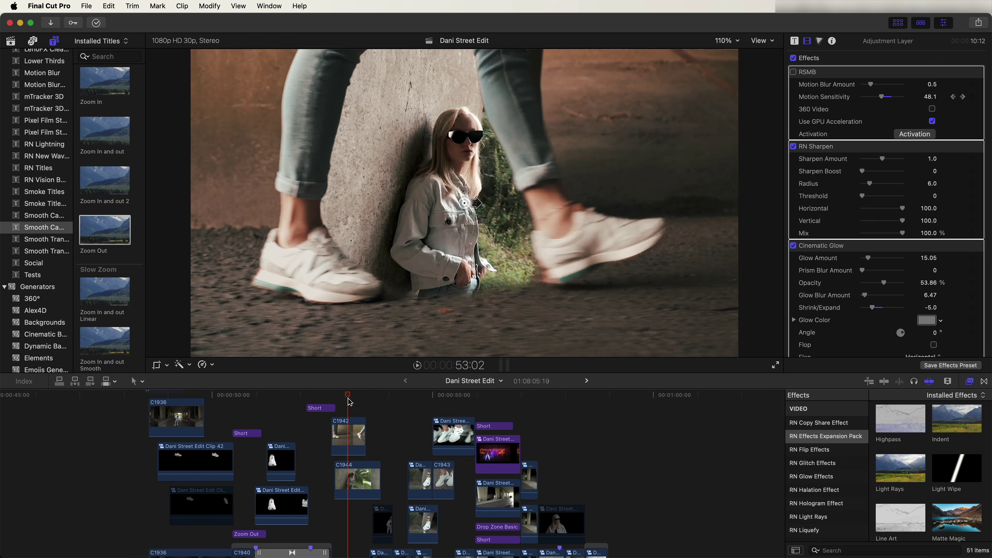
{"action": "mouse_move", "coordinate": [349, 401]}
{"action": "left_mouse_down"}
{"action": "mouse_move", "coordinate": [335, 400]}
{"action": "mouse_move", "coordinate": [362, 403]}
{"action": "left_mouse_up"}
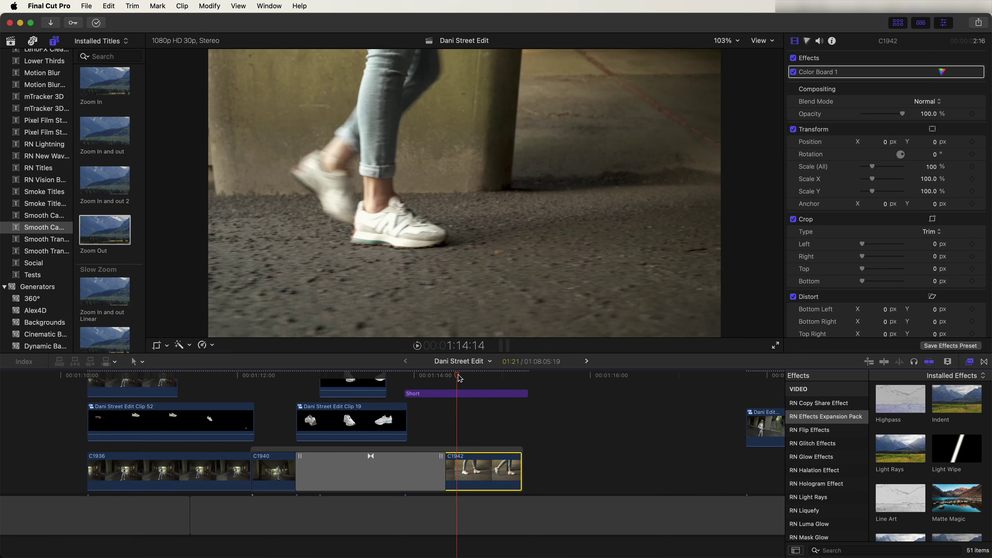
Step: Split C1942 at 1:14:14, shortly after the transition ends, and go to the wide stride at 1:14:24
{"action": "left_click", "coordinate": [456, 377]}
{"action": "left_click_drag", "start_coordinate": [456, 377], "coordinate": [459, 379]}
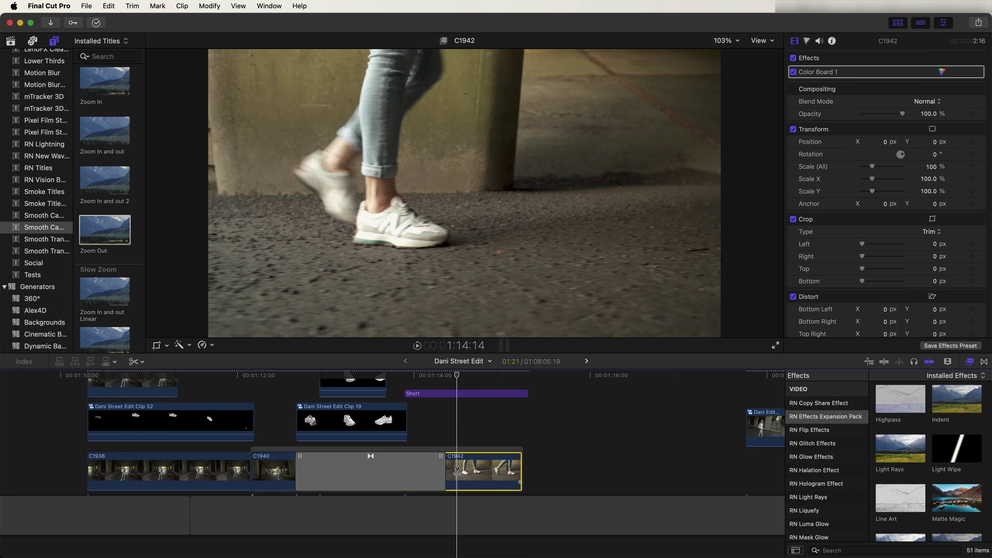
{"action": "key", "text": "super+b"}
{"action": "left_click_drag", "start_coordinate": [470, 378], "coordinate": [485, 377]}
Step: Add a Magnetic Mask to the second part of C1942 and include the wall and ground between the legs
{"action": "left_click", "coordinate": [184, 345]}
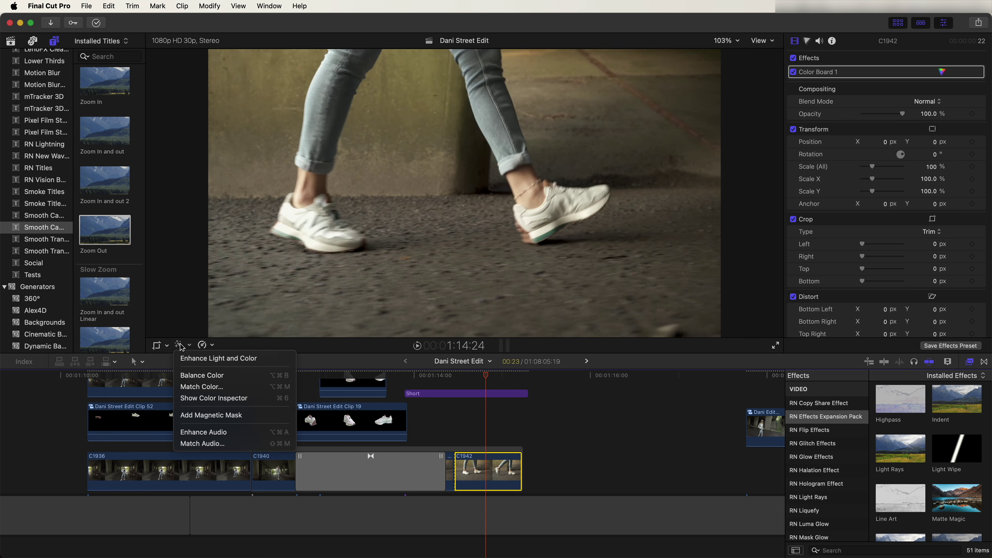
{"action": "left_click", "coordinate": [207, 415]}
{"action": "left_click", "coordinate": [413, 95]}
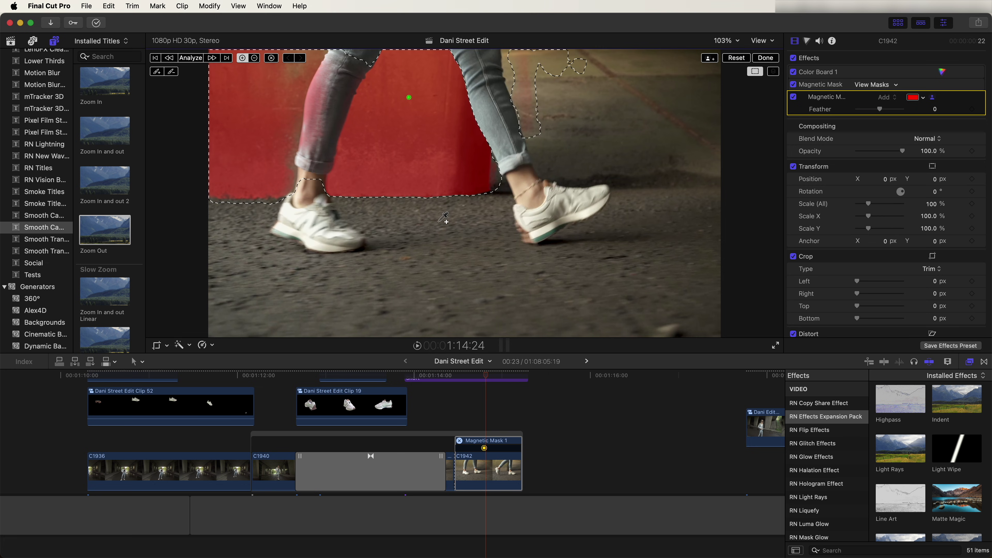
{"action": "left_click", "coordinate": [430, 212]}
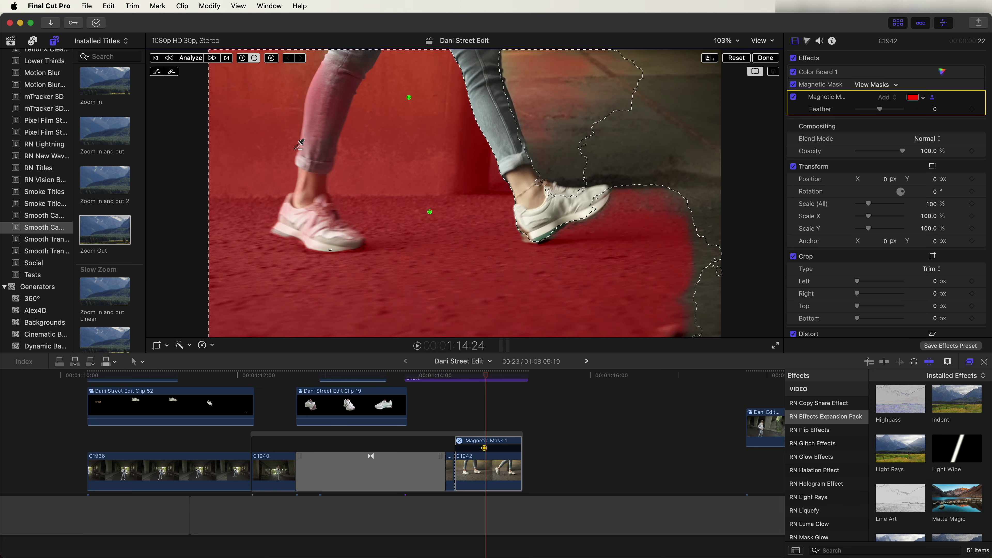
Step: Exclude the legs, shoes and surroundings from the Magnetic Mask and refine its lower edge with the brush, leaving only the gap between the legs
{"action": "left_click", "coordinate": [265, 105]}
{"action": "left_click", "coordinate": [330, 105]}
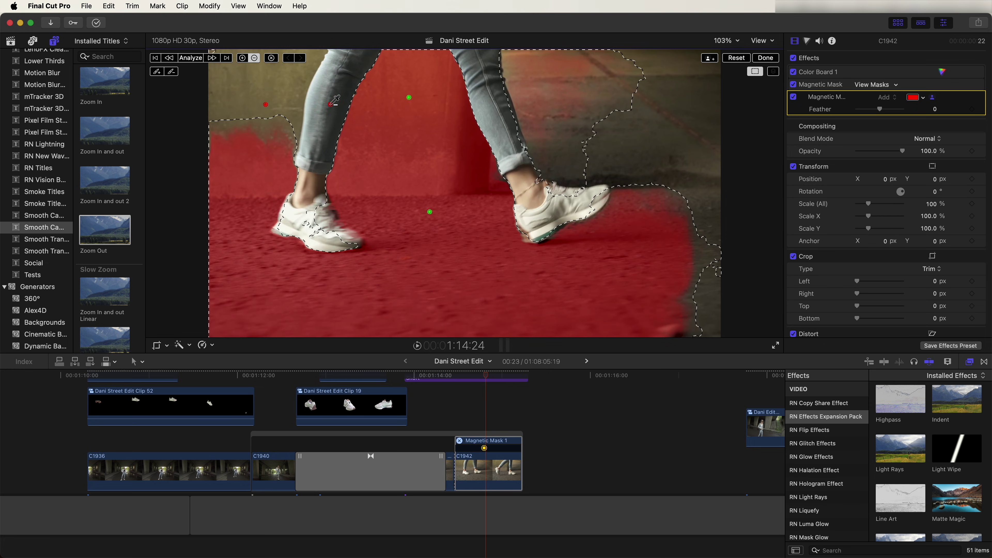
{"action": "left_click", "coordinate": [263, 195]}
{"action": "left_click", "coordinate": [279, 247]}
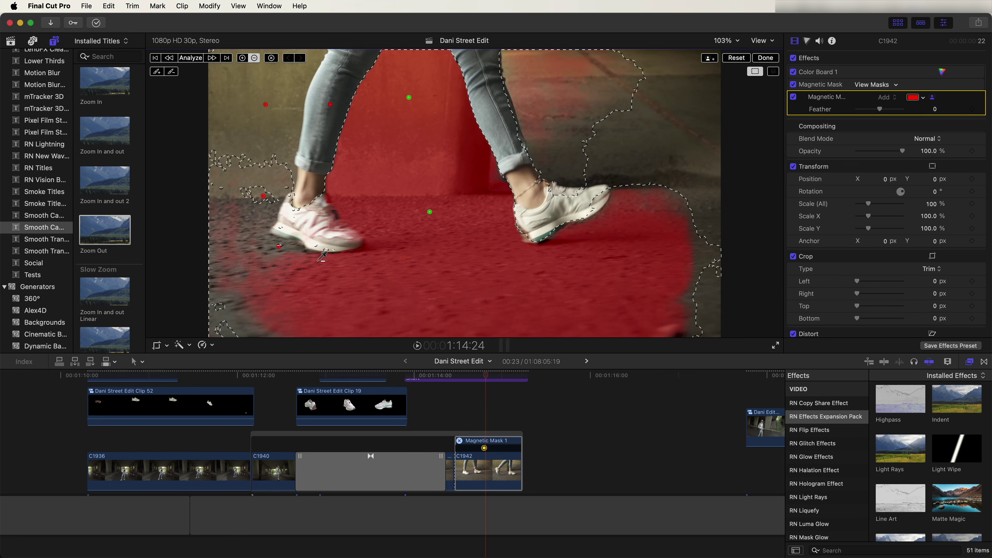
{"action": "left_click", "coordinate": [351, 264]}
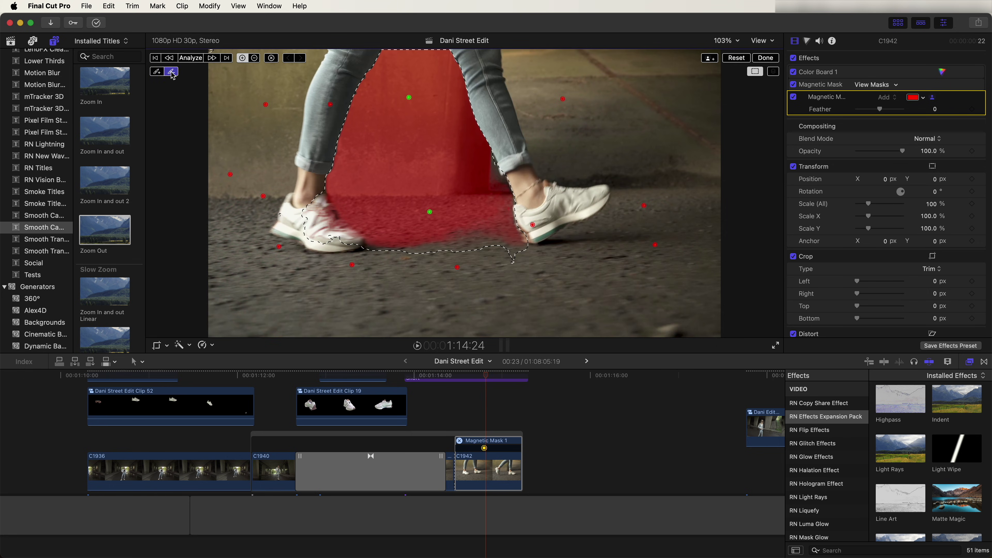
{"action": "left_click_drag", "start_coordinate": [415, 260], "coordinate": [475, 258]}
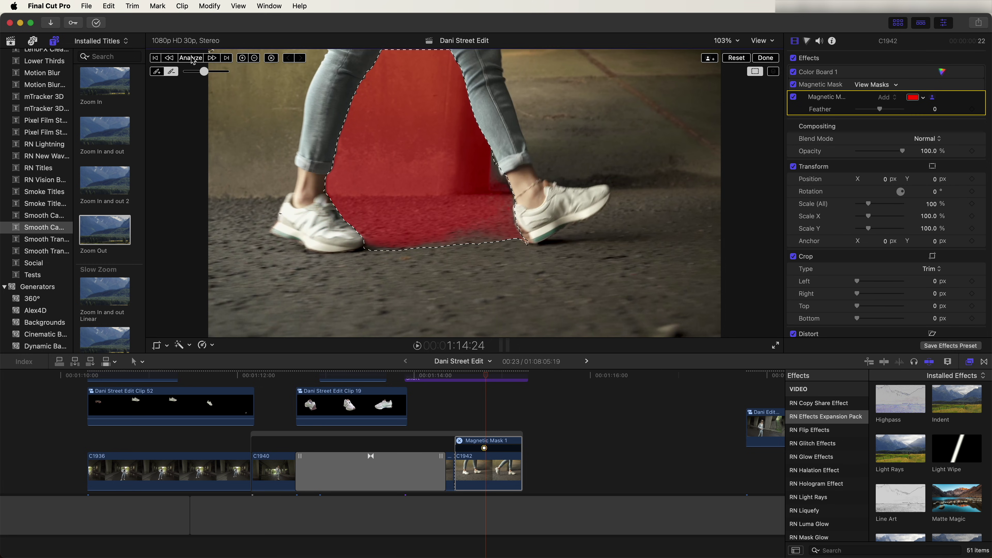
Step: Analyze the leg-gap mask frame by frame forward and back towards the clip start, correcting it around the shoes where the legs cross
{"action": "left_click", "coordinate": [226, 58]}
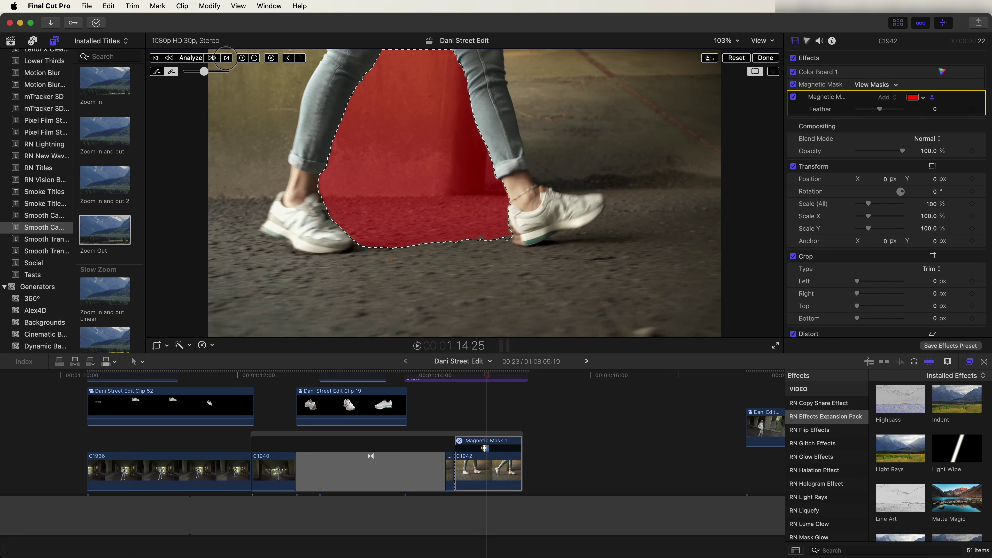
{"action": "left_click", "coordinate": [227, 58]}
{"action": "left_click", "coordinate": [226, 58]}
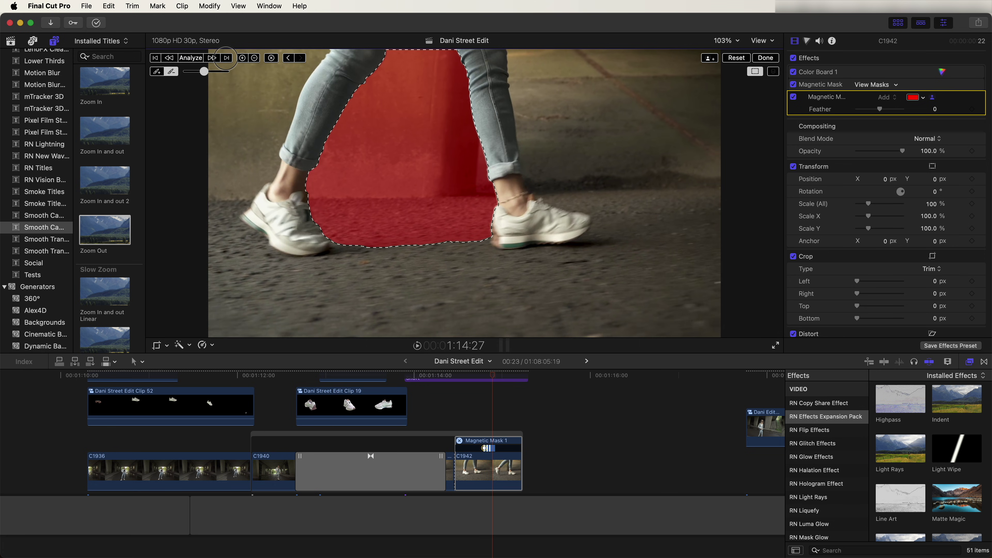
{"action": "left_click", "coordinate": [226, 57]}
{"action": "left_click", "coordinate": [226, 58]}
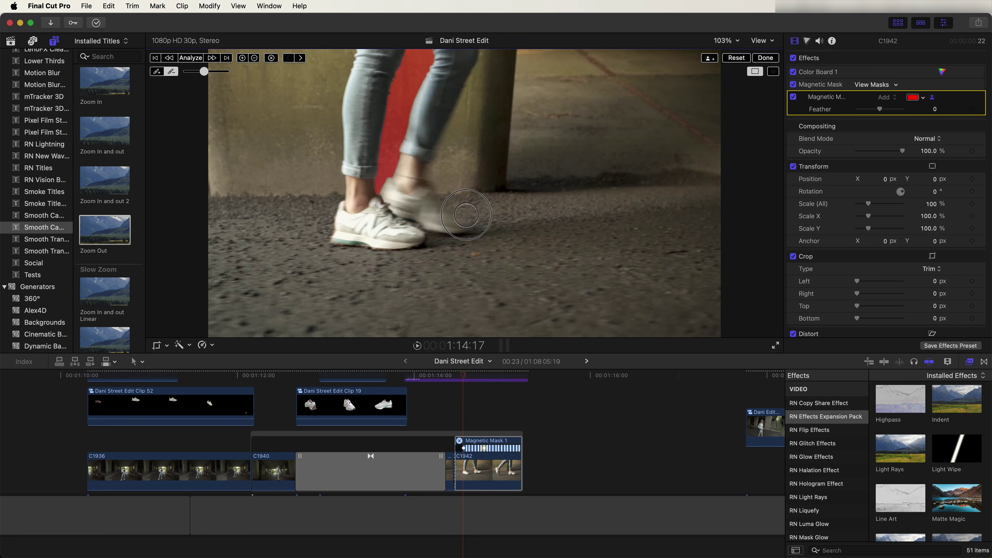
{"action": "left_click", "coordinate": [421, 215]}
{"action": "left_click", "coordinate": [156, 58]}
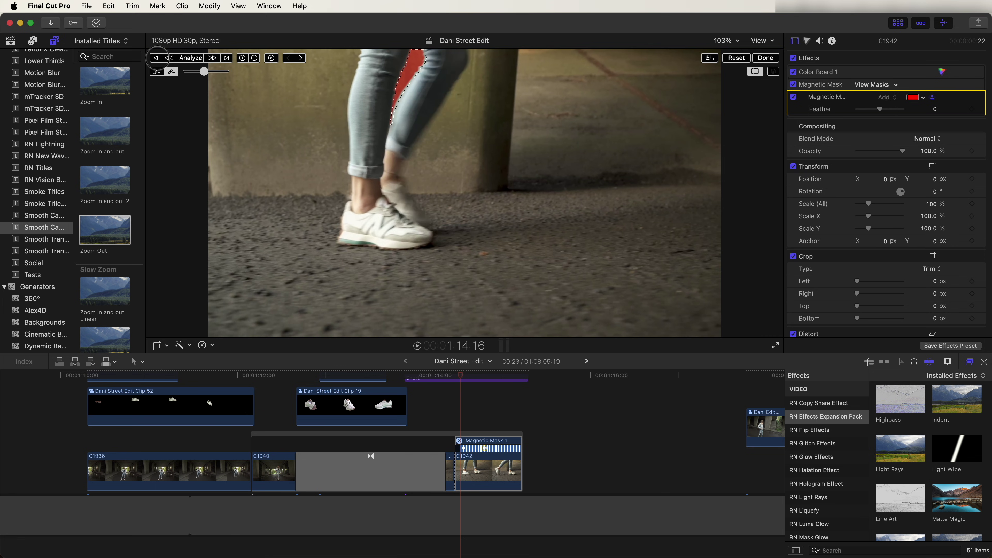
{"action": "left_click", "coordinate": [154, 58]}
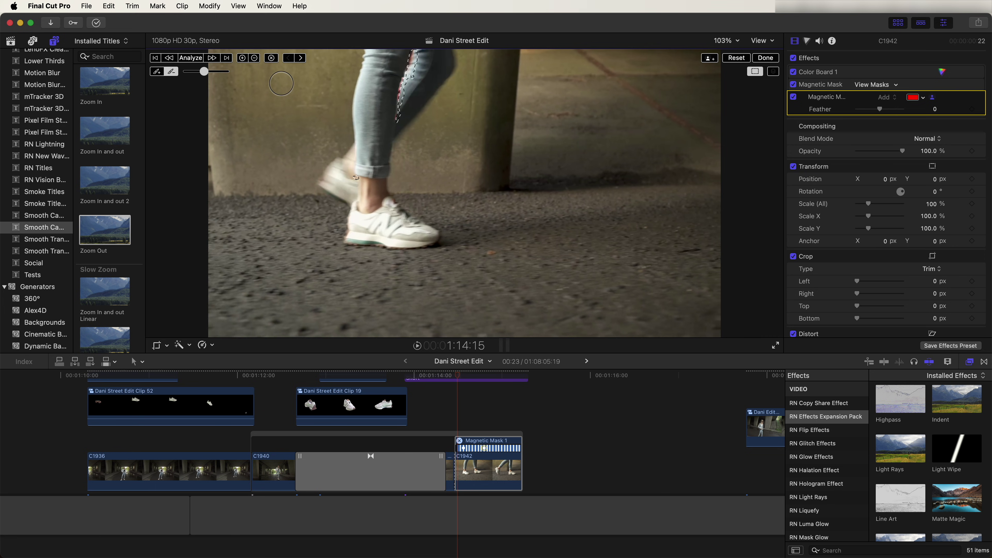
Step: Finish the Magnetic Mask on C1942, invert it so the gap between the legs is cut out, and scrub through the result
{"action": "left_click", "coordinate": [468, 376]}
{"action": "left_click_drag", "start_coordinate": [468, 377], "coordinate": [493, 377]}
{"action": "left_click", "coordinate": [764, 57]}
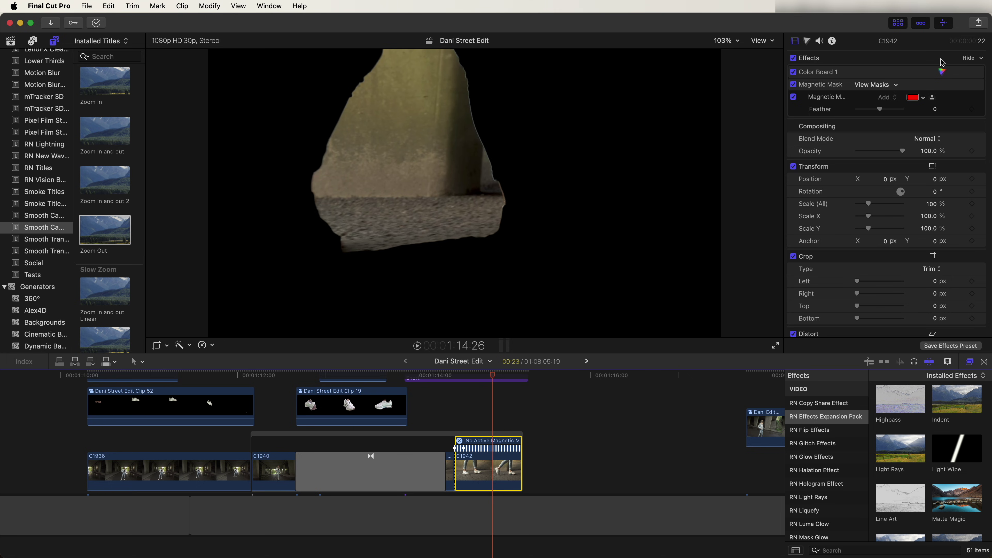
{"action": "left_click", "coordinate": [825, 88]}
{"action": "left_click", "coordinate": [932, 85]}
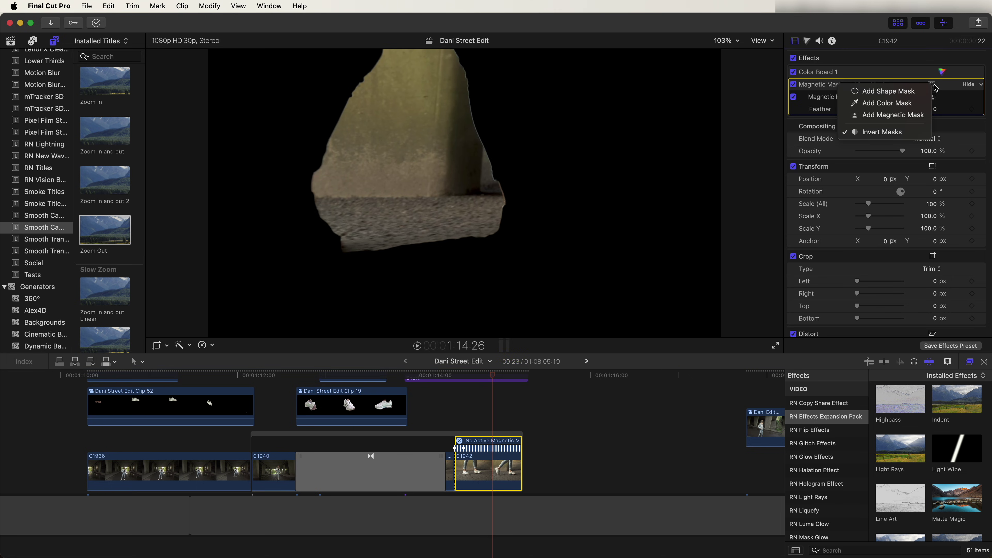
{"action": "left_click", "coordinate": [878, 133]}
{"action": "left_click", "coordinate": [464, 378]}
{"action": "left_click_drag", "start_coordinate": [464, 380], "coordinate": [497, 381]}
{"action": "left_click", "coordinate": [486, 466]}
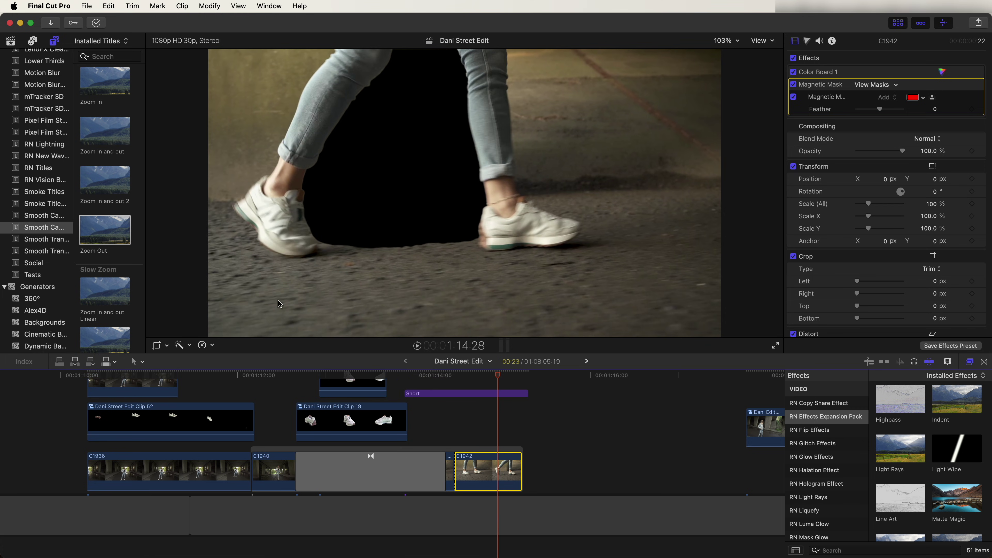
Step: Add a Ken Burns crop to the masked C1942 with a small end frame inside the leg gap, and set its easing to Ease Out
{"action": "left_click", "coordinate": [167, 345]}
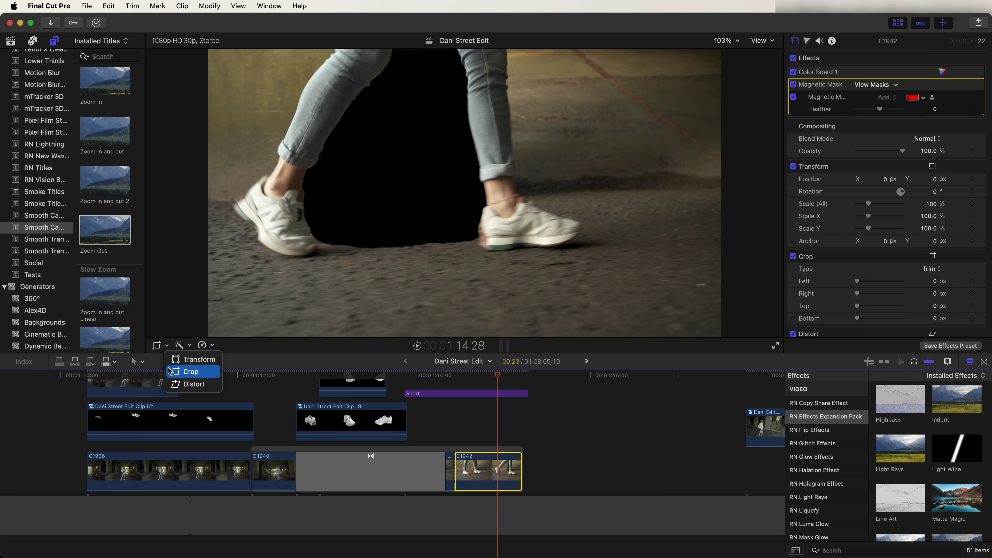
{"action": "left_click", "coordinate": [191, 371]}
{"action": "left_click", "coordinate": [480, 324]}
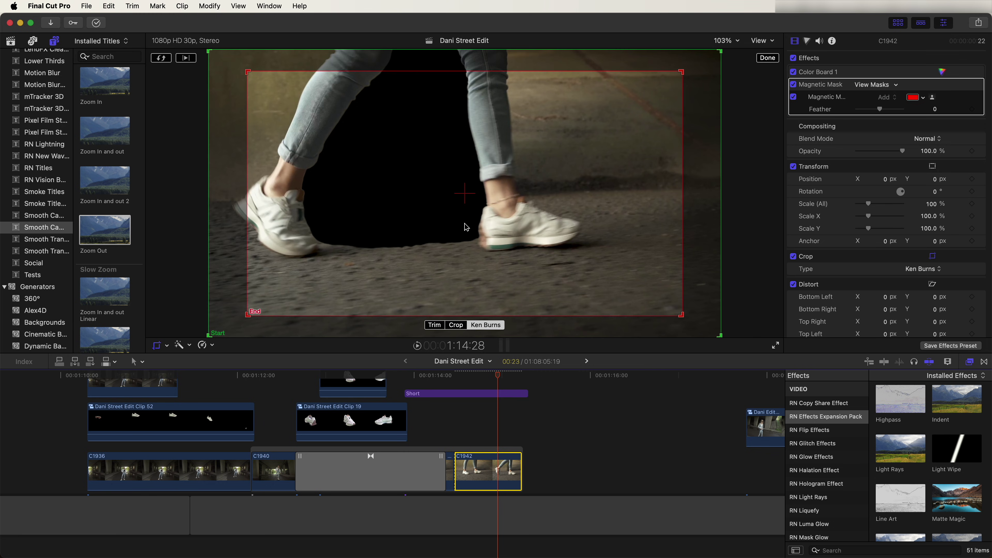
{"action": "left_click_drag", "start_coordinate": [252, 80], "coordinate": [364, 124]}
{"action": "right_click", "coordinate": [389, 137]}
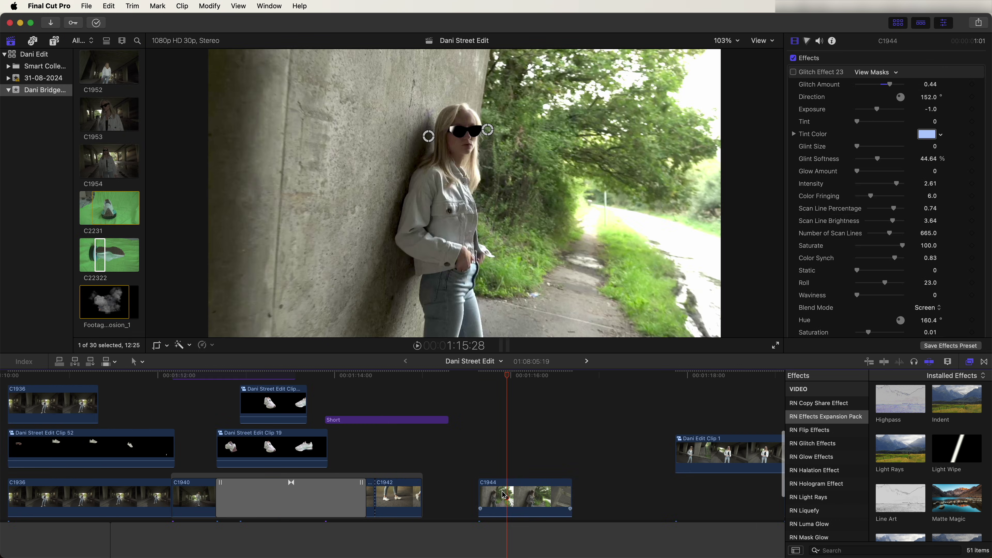
Step: Place C1944 beneath the masked C1942 so that it starts just before that clip and shows through the leg gap
{"action": "left_click_drag", "start_coordinate": [492, 475], "coordinate": [409, 469]}
{"action": "scroll", "coordinate": [479, 474], "scroll_direction": "down", "scroll_amount": 2}
{"action": "left_click", "coordinate": [389, 383]}
{"action": "key", "text": "super+="}
{"action": "left_click_drag", "start_coordinate": [352, 387], "coordinate": [471, 392]}
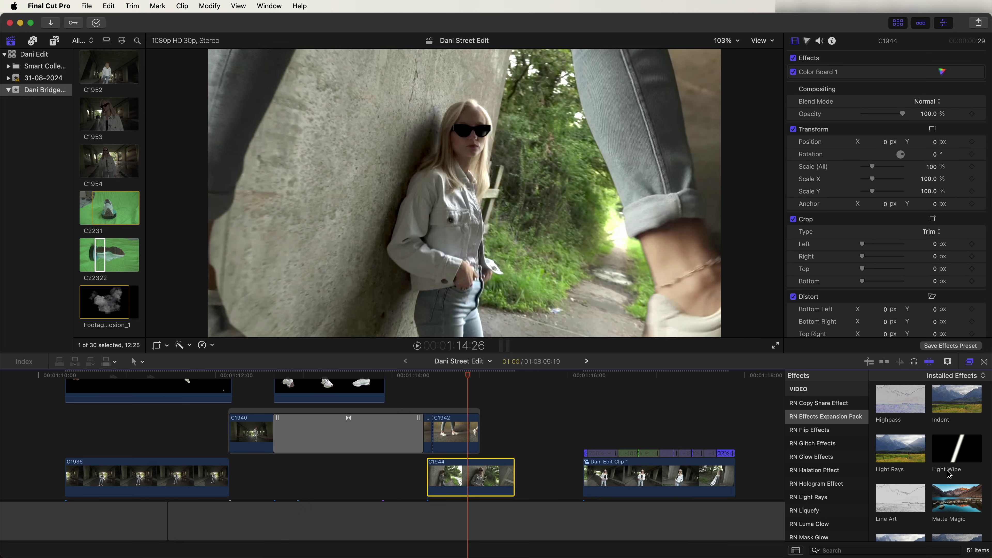
Step: Apply Light Wipe at an angle of -19.3° to C1944, limit it with an analyzed Magnetic Mask on the sunglasses, and play it back
{"action": "left_click_drag", "start_coordinate": [954, 454], "coordinate": [479, 128]}
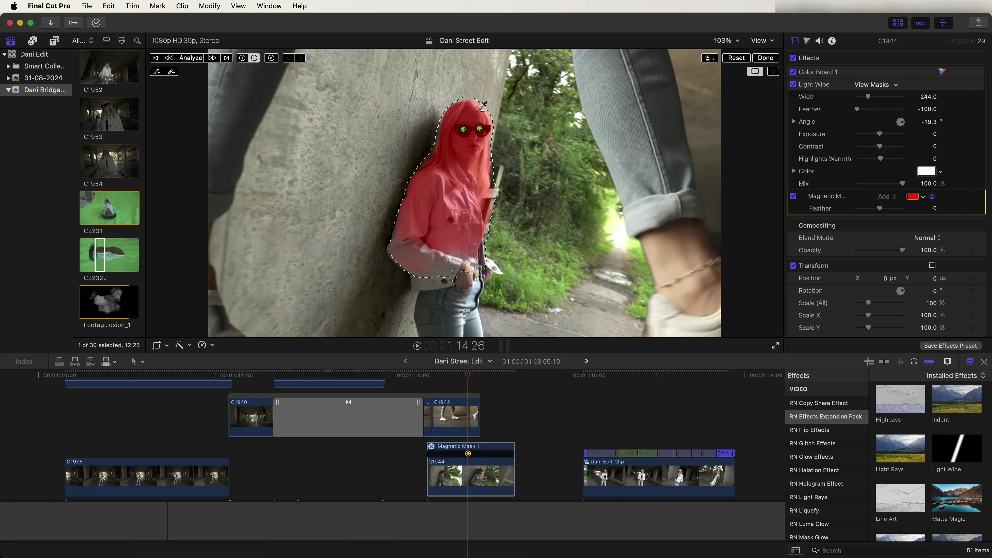
{"action": "left_click", "coordinate": [193, 59]}
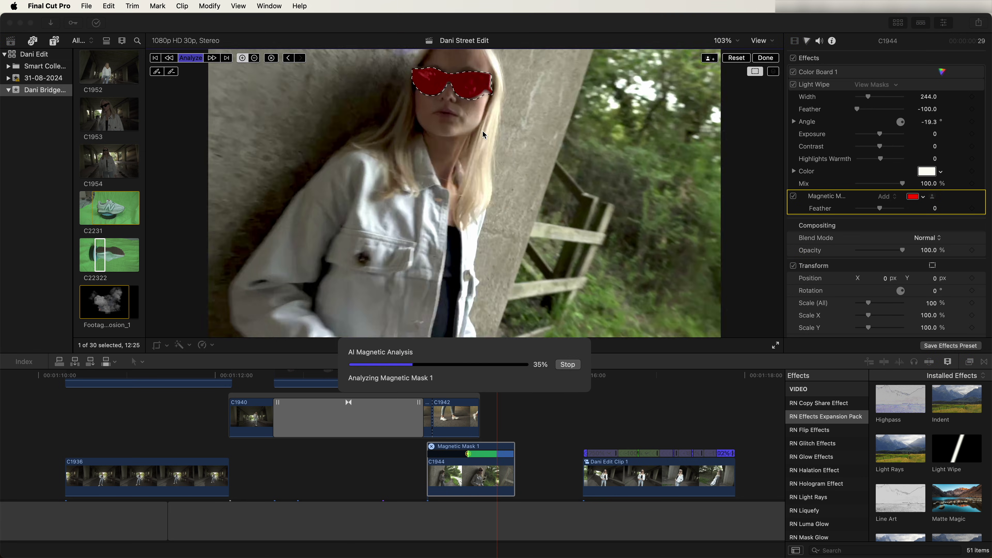
{"action": "key", "text": "space"}
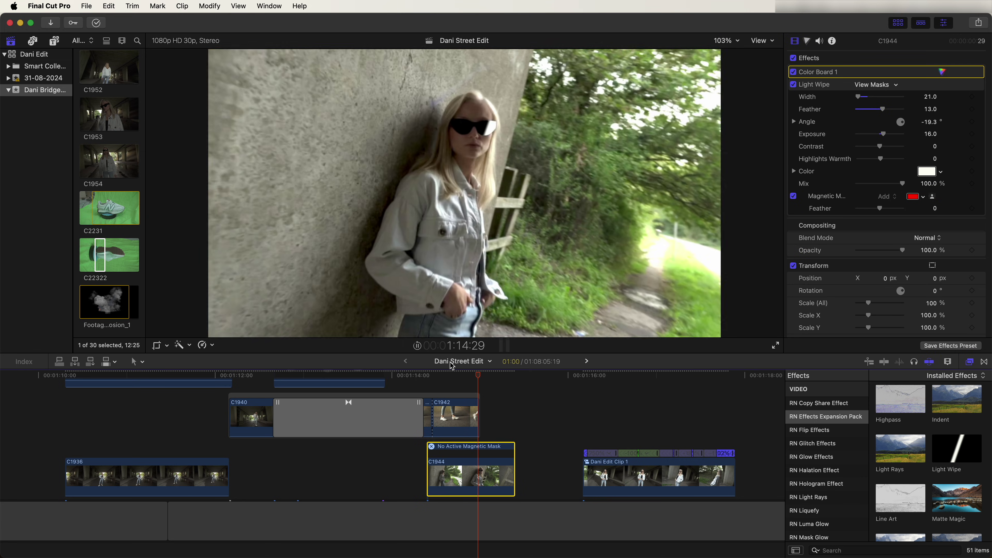
{"action": "left_click", "coordinate": [439, 375]}
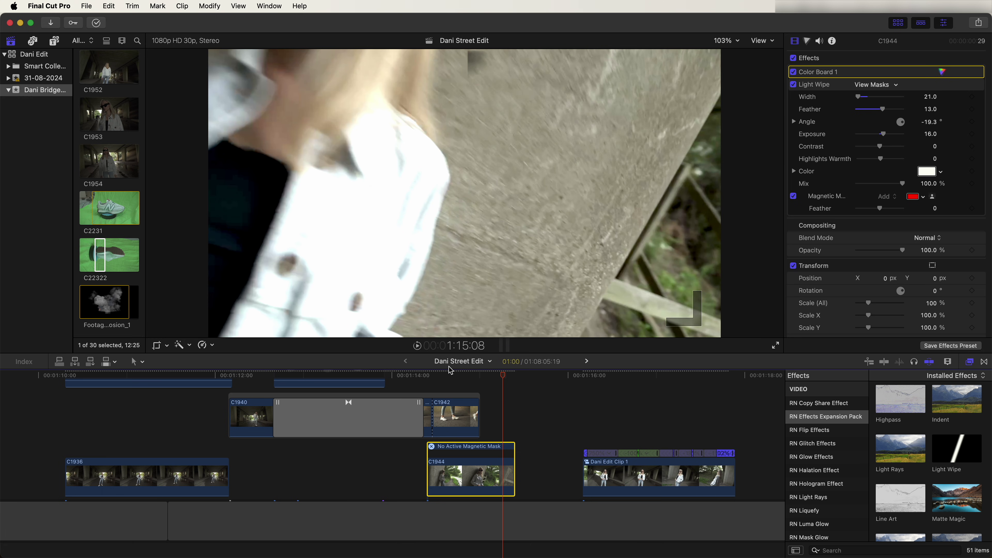